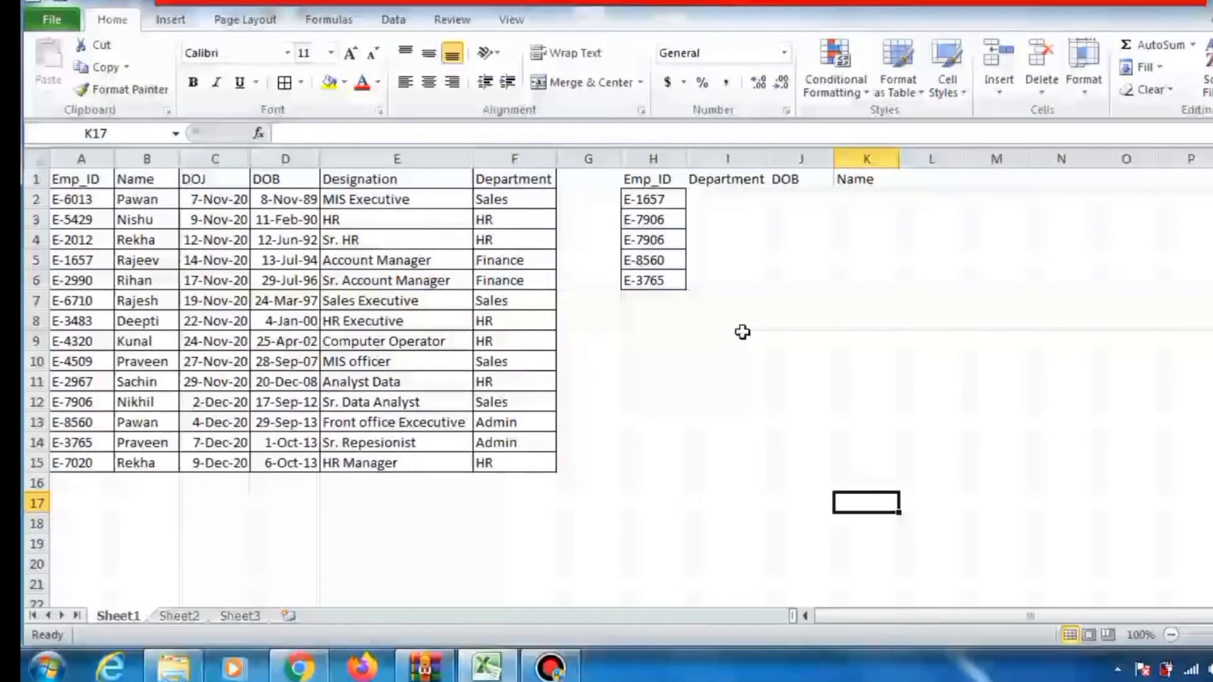
Start a VLOOKUP formula in cell I2 with H2 as the lookup value and A1:F15 as the table array
left_click(708, 197)
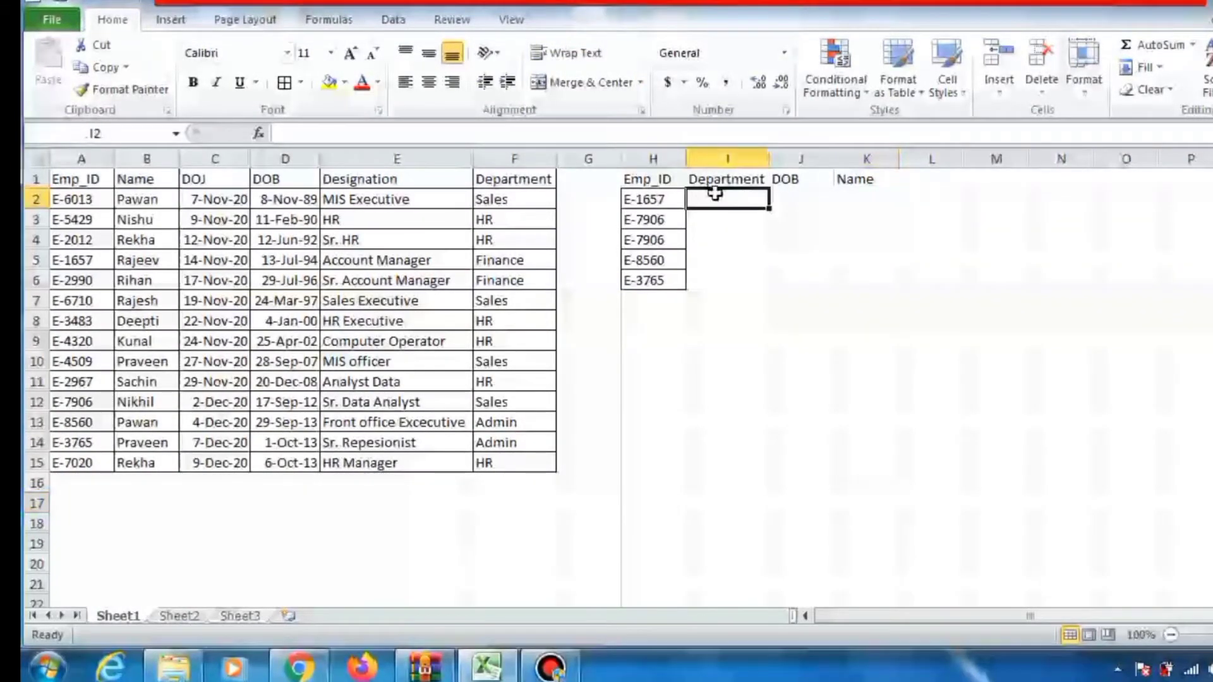
type("=vl")
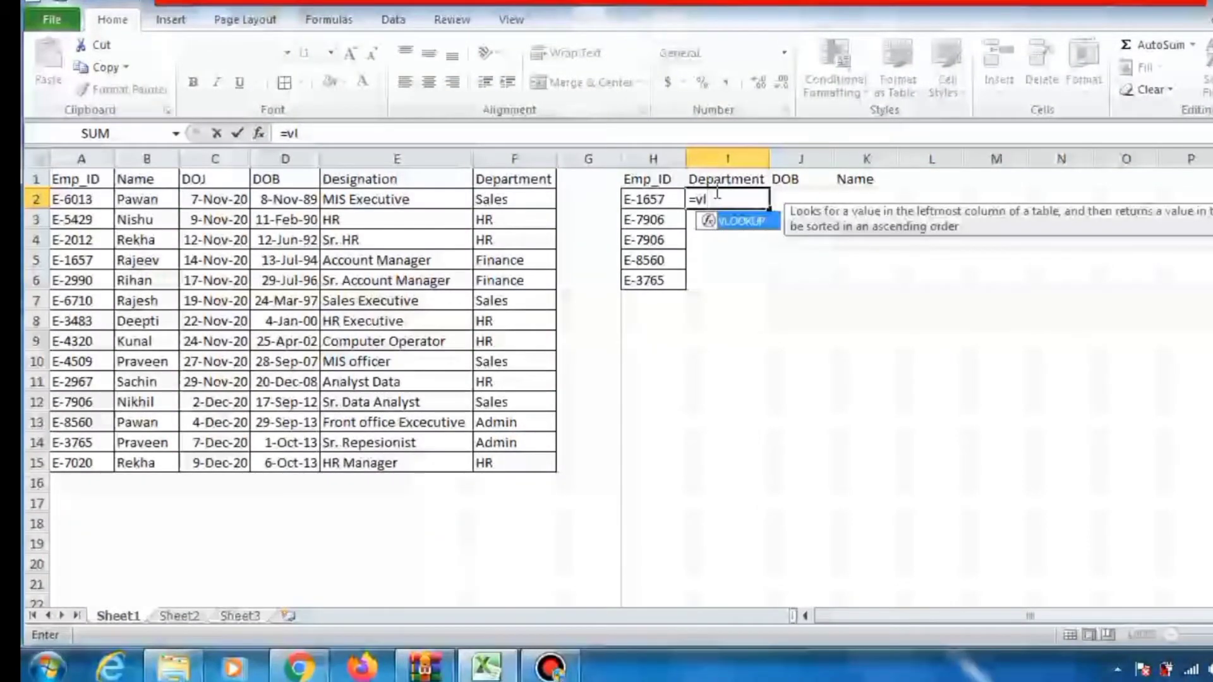
key("Tab")
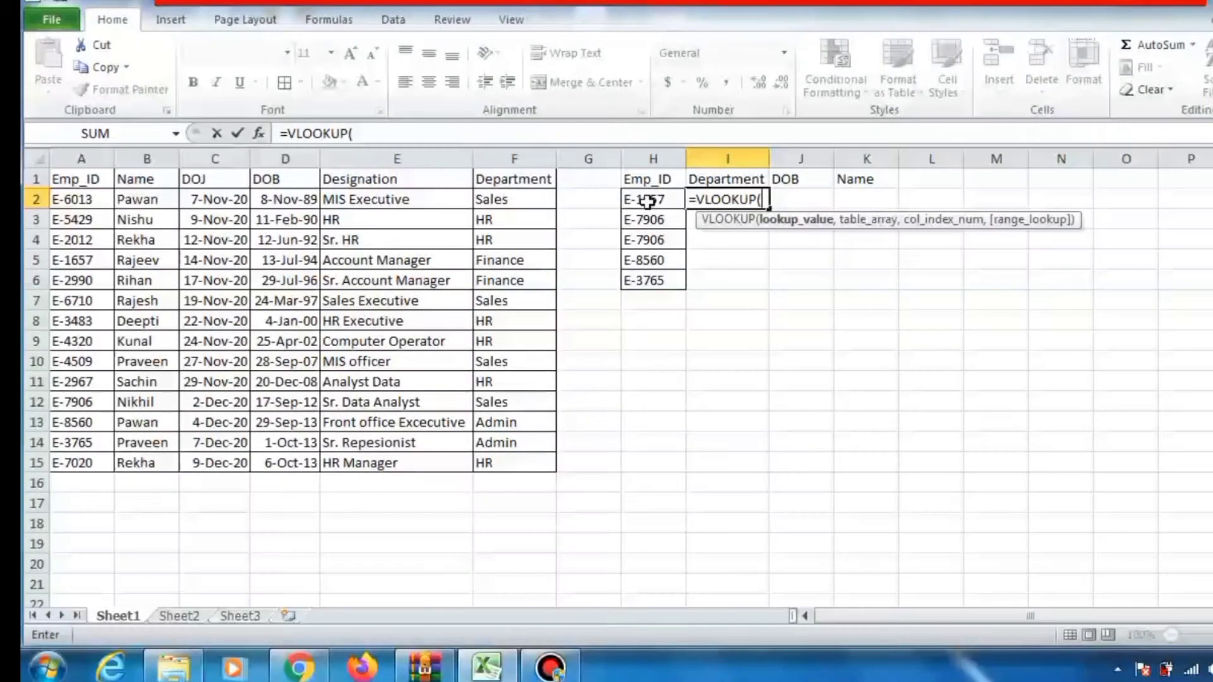
left_click(646, 201)
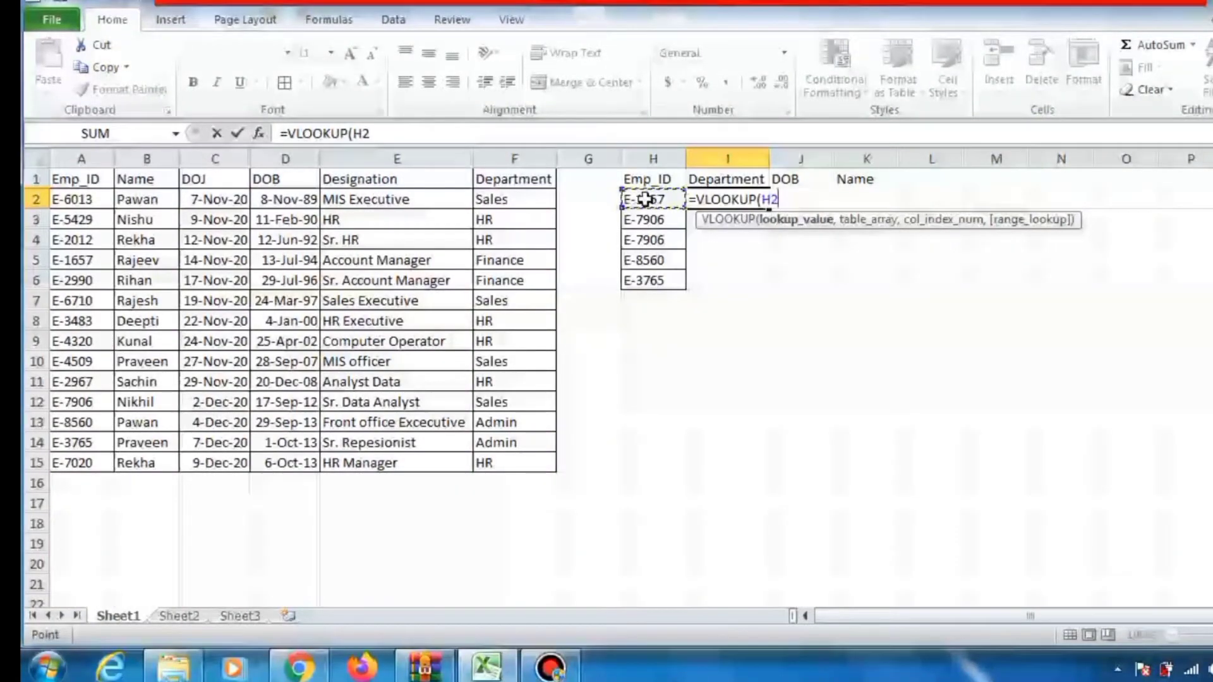
type(",")
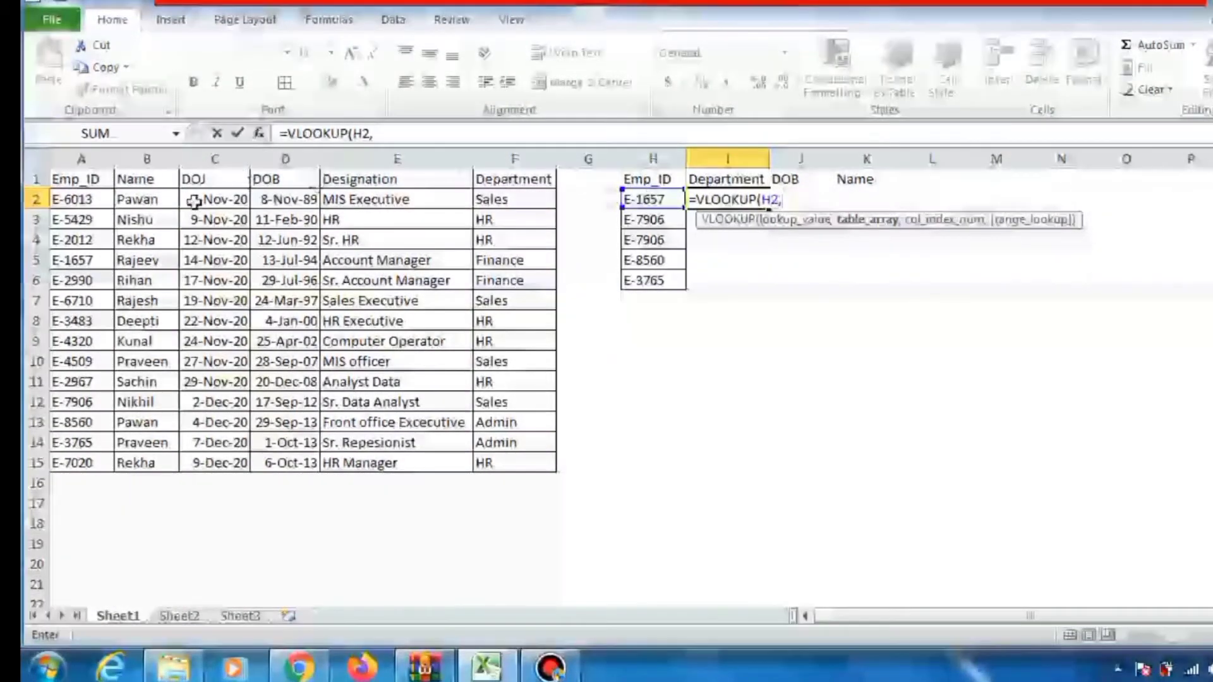
left_click(78, 178)
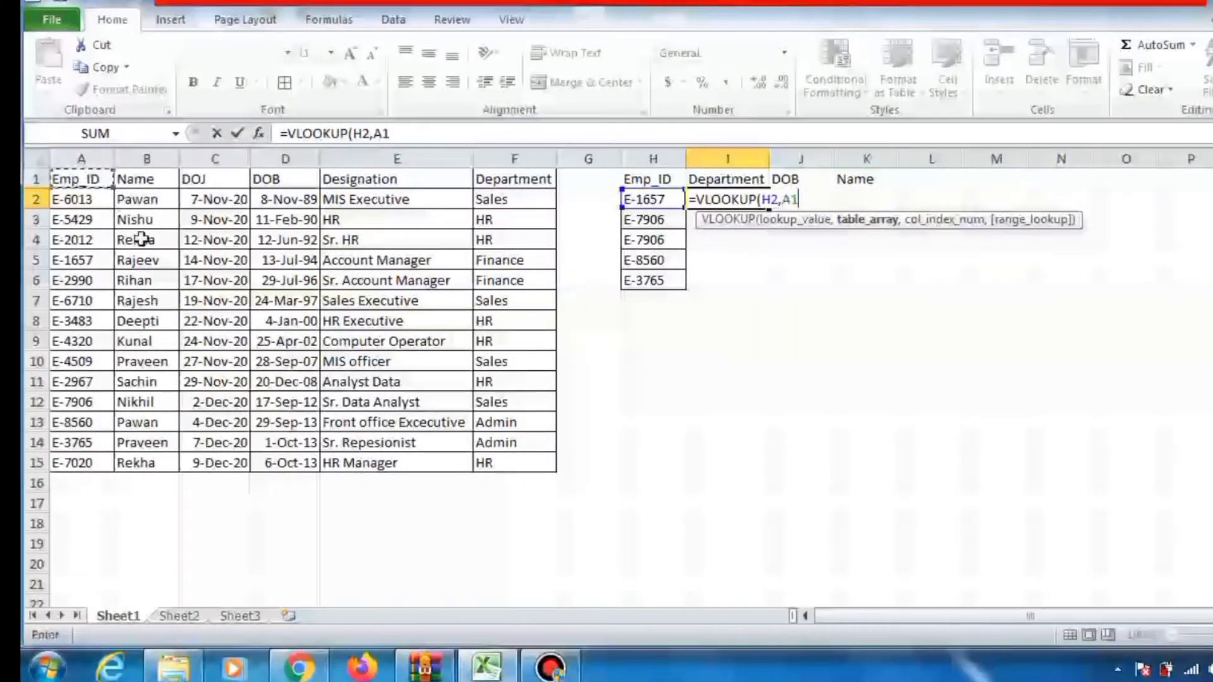
key("shift+Right")
key("shift+Right")
key("shift+Right")
key("shift+Right")
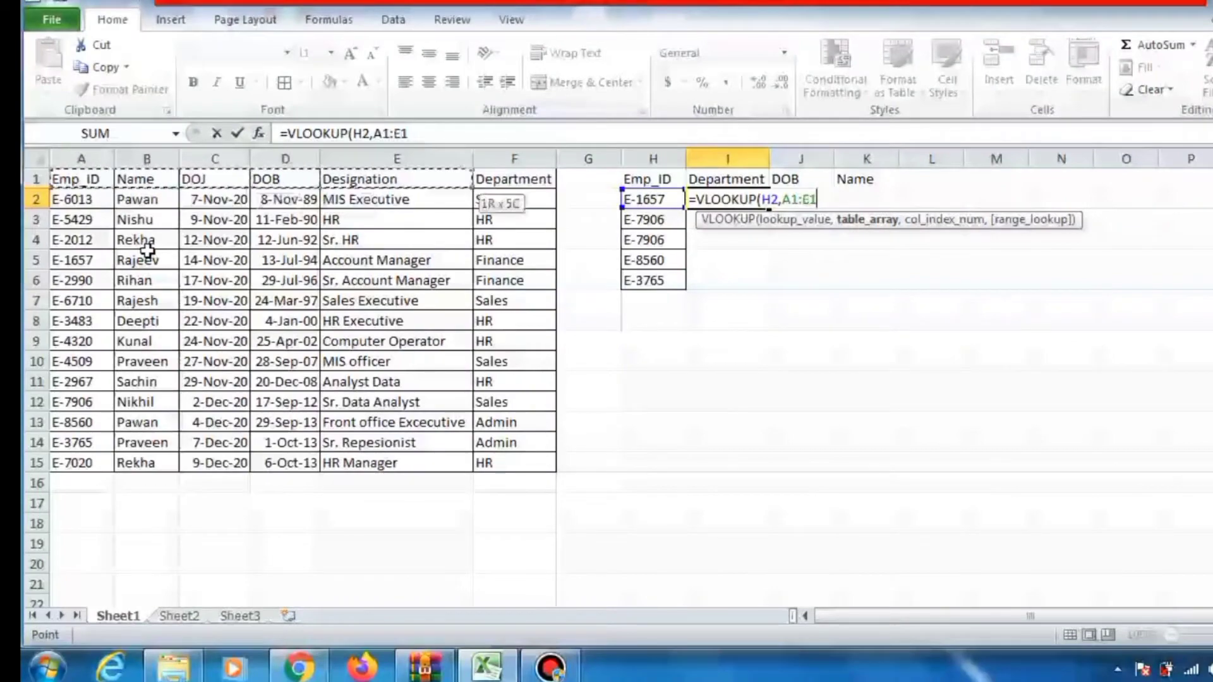
key("shift+Right")
key("ctrl+shift+Down")
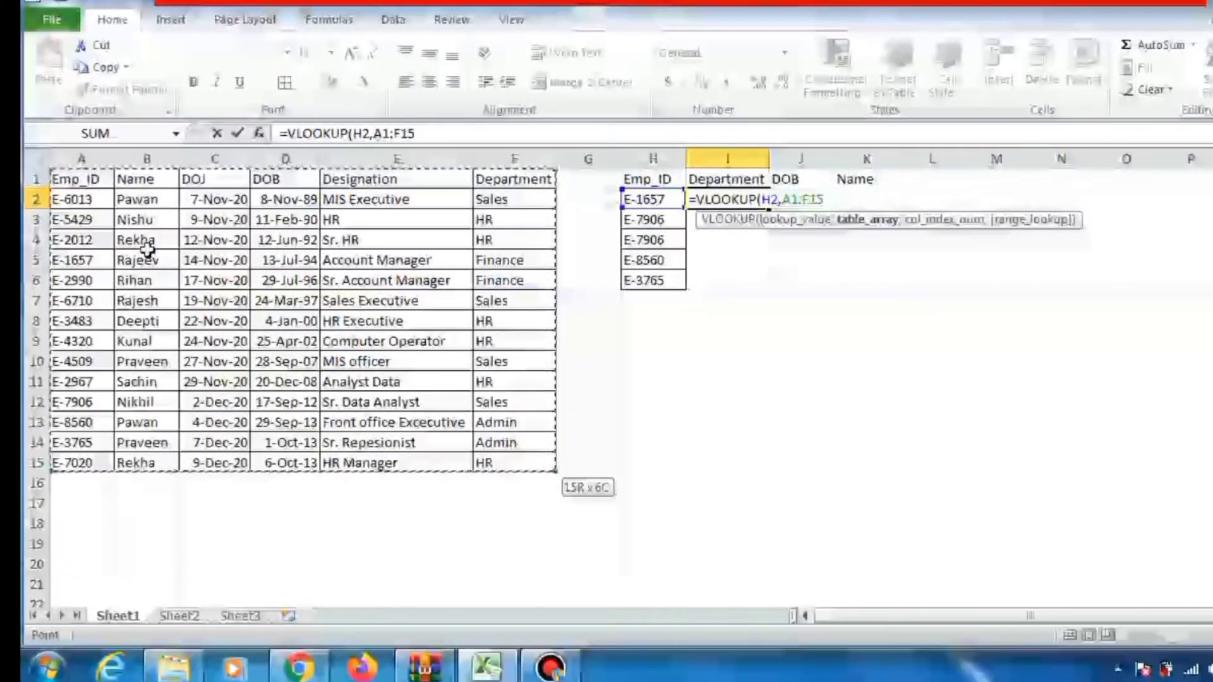
Make the VLOOKUP table array absolute as $A$1:$F$15, and discard the unfinished formula
key("F5")
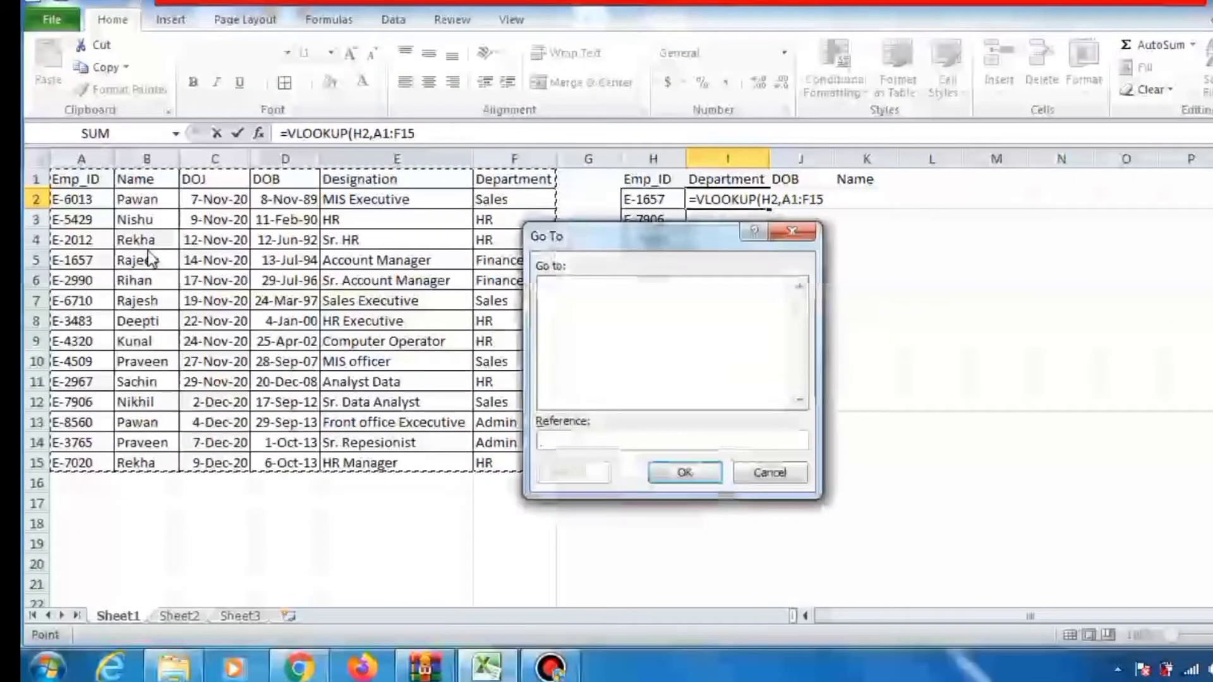
left_click(792, 231)
left_click(376, 133)
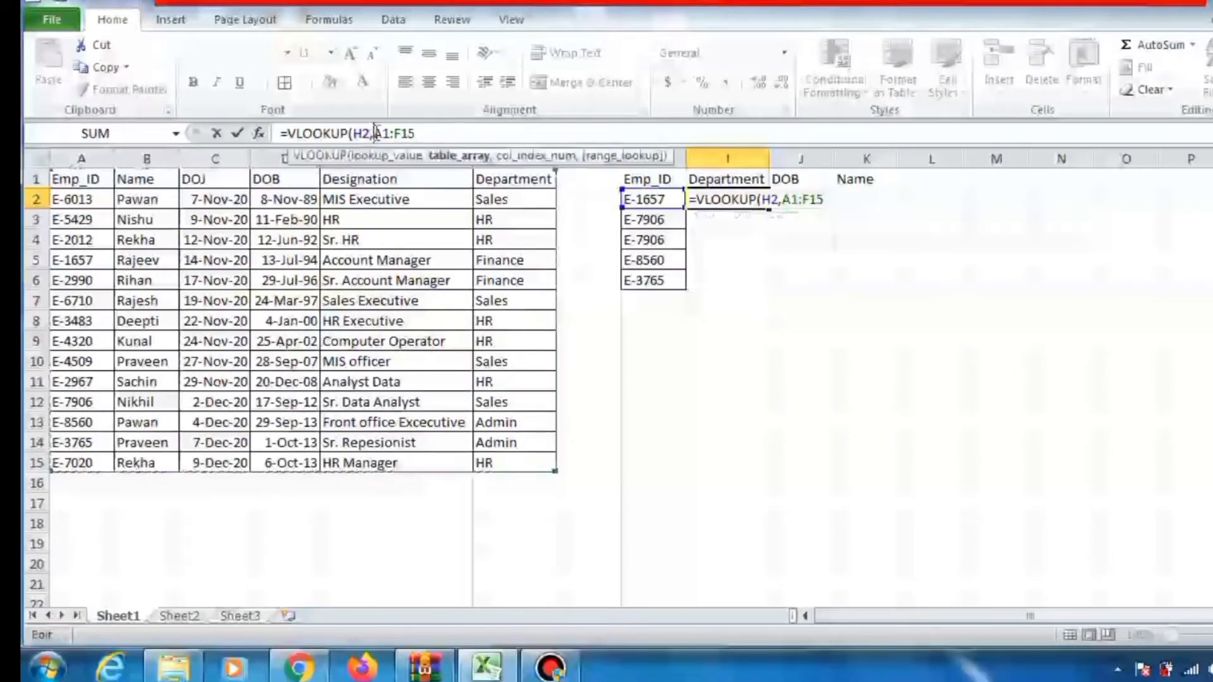
key("F4")
left_click(418, 133)
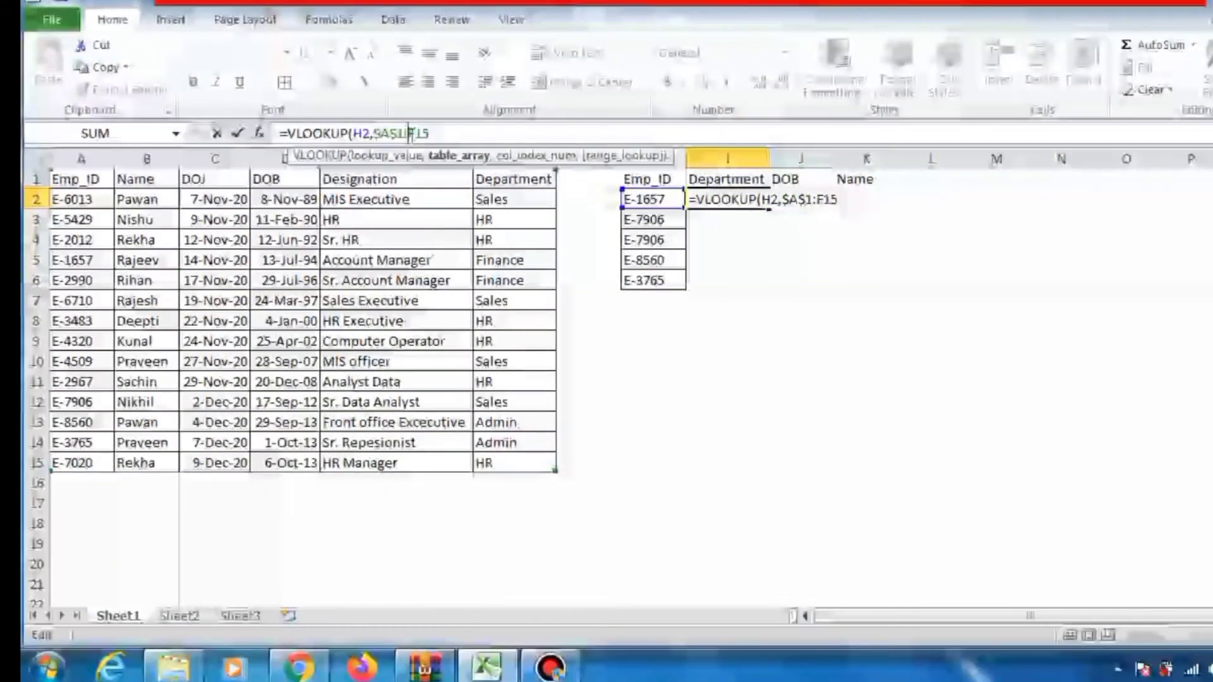
key("F4")
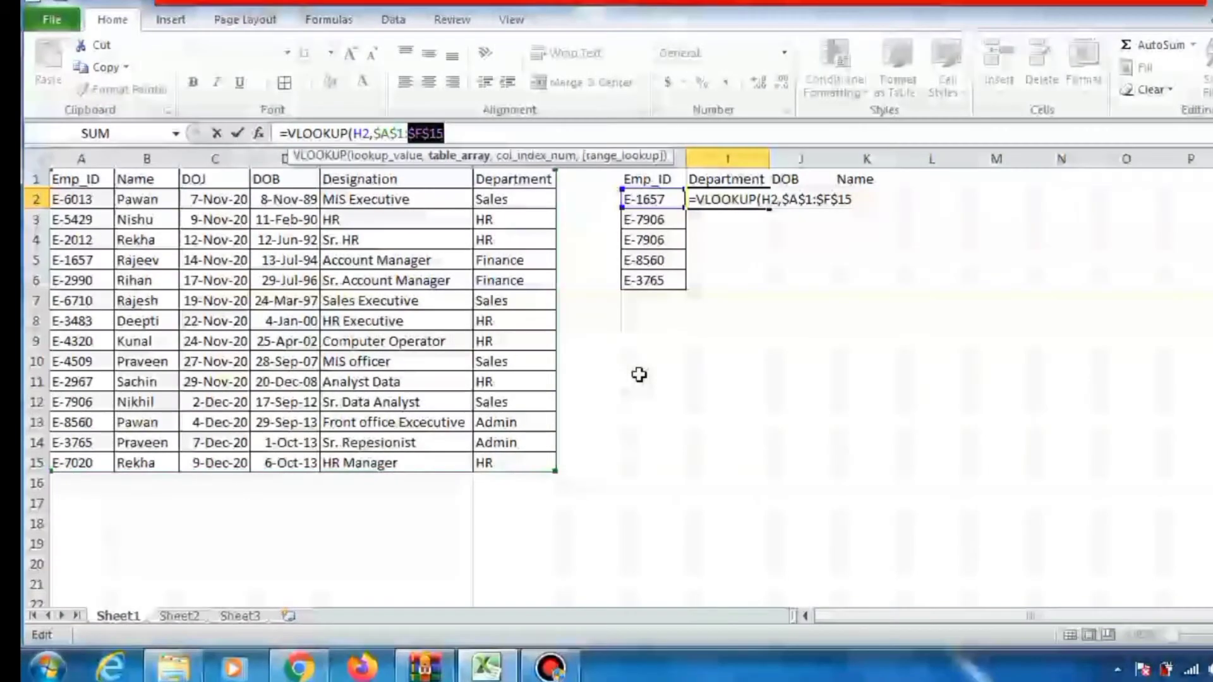
left_click(475, 134)
type(",")
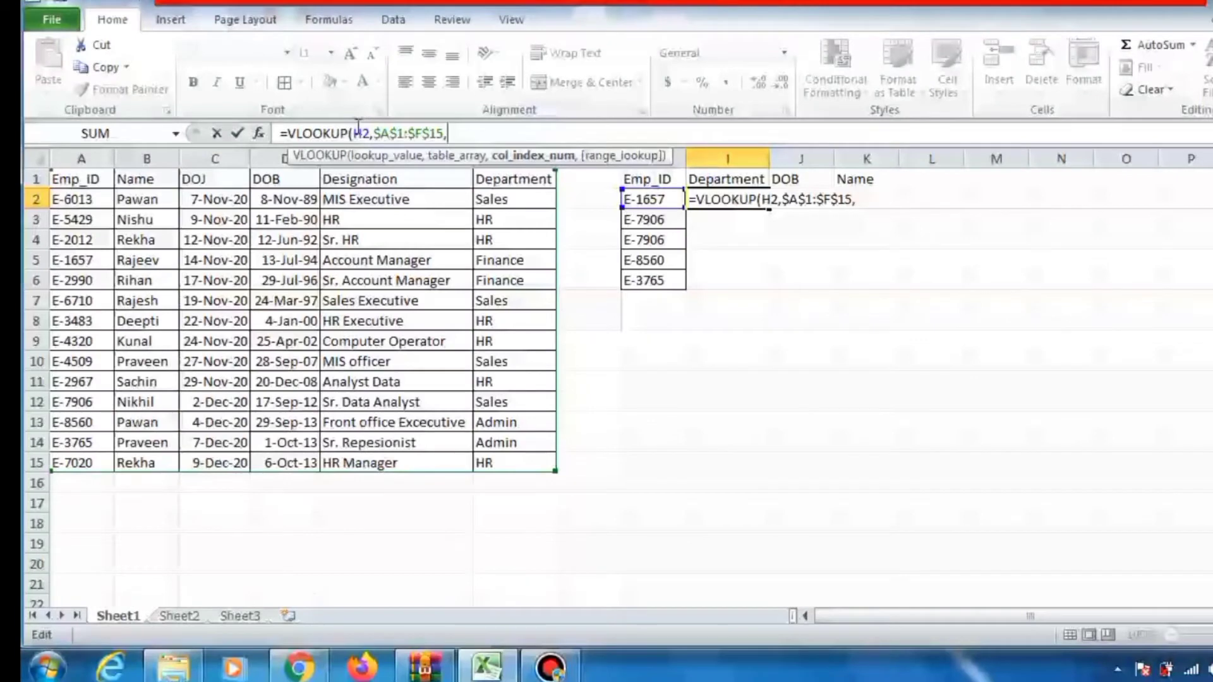
left_click_drag(466, 131, 264, 129)
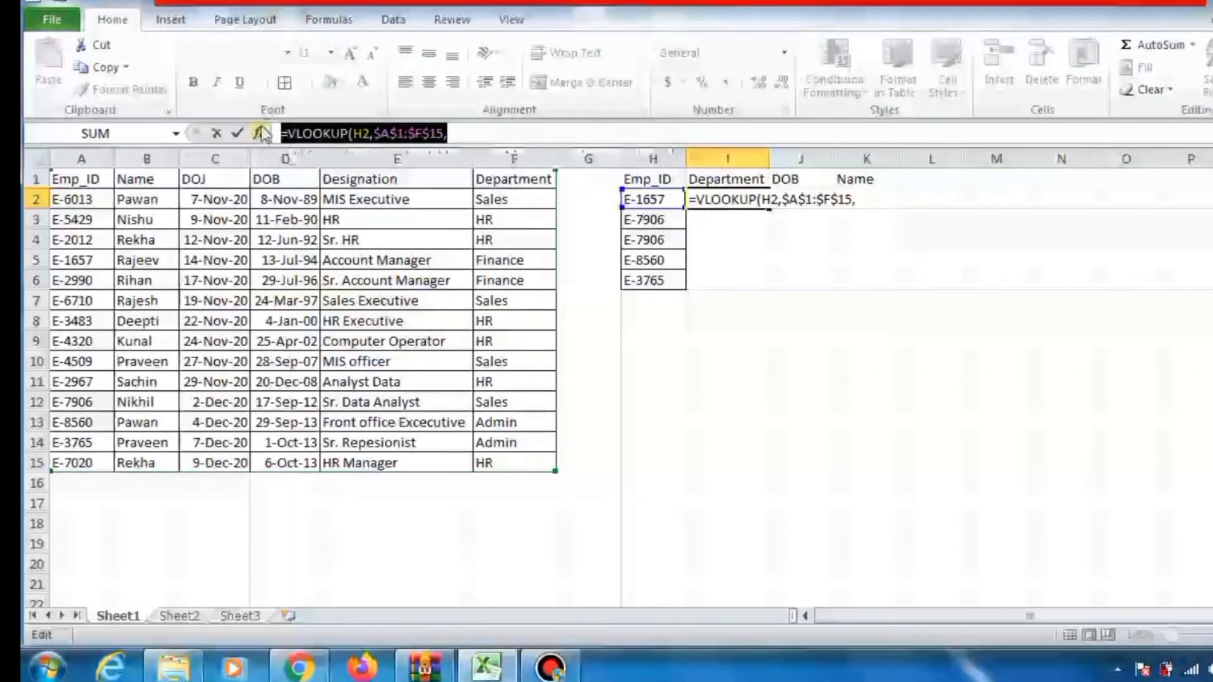
key("Escape")
left_click(726, 299)
left_click(658, 198)
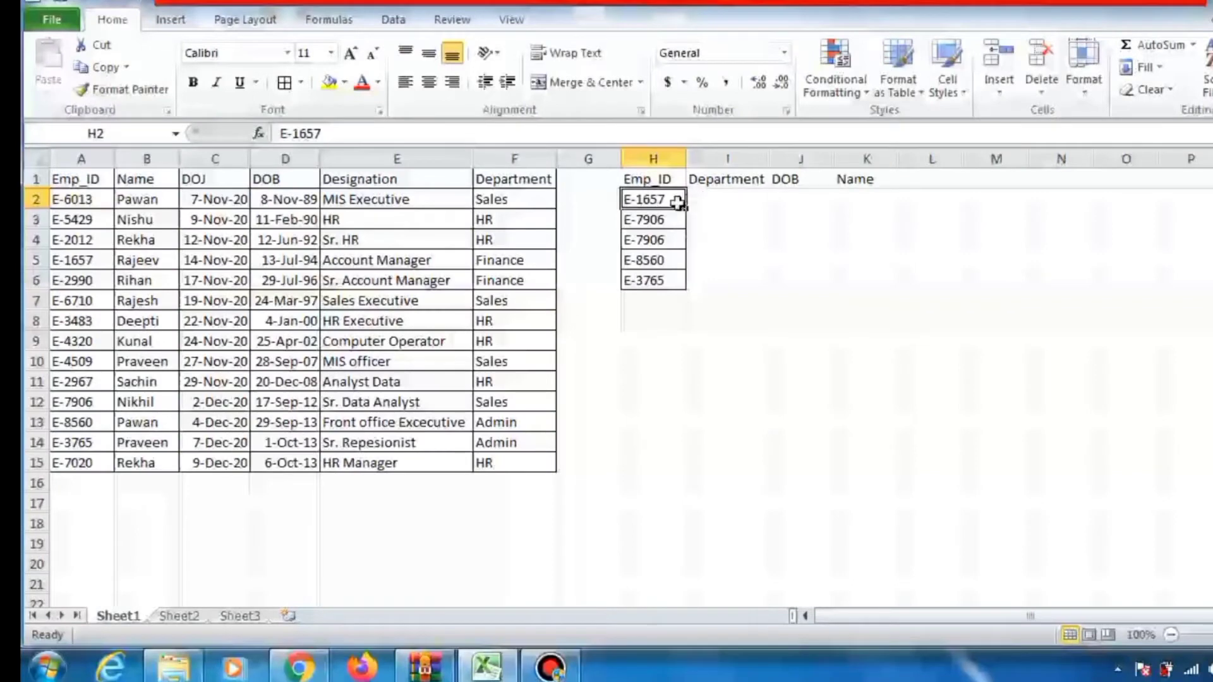
left_click(667, 218)
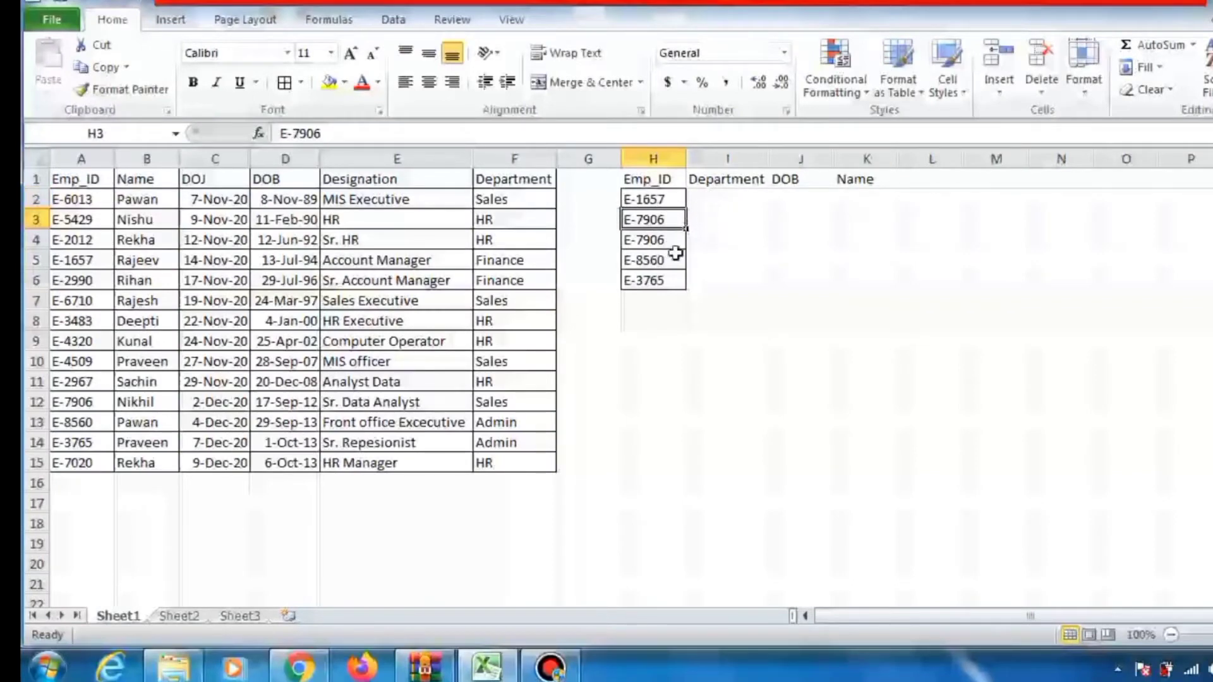
left_click(657, 242)
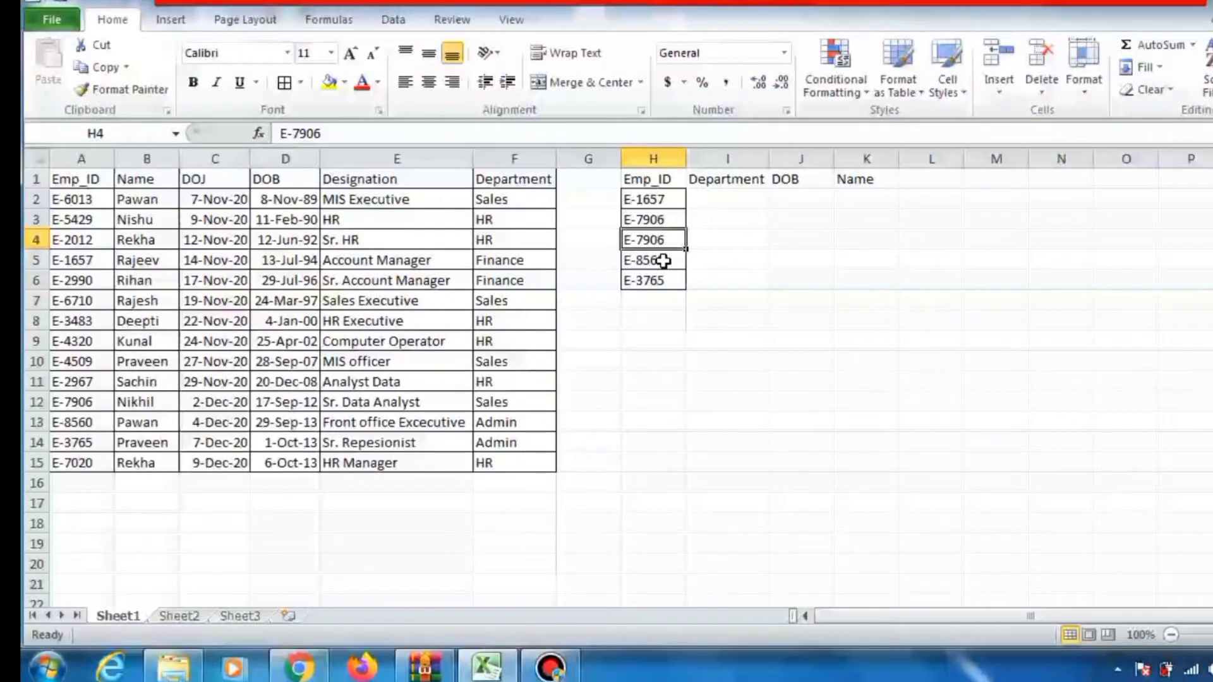
left_click(668, 200)
left_click(663, 219)
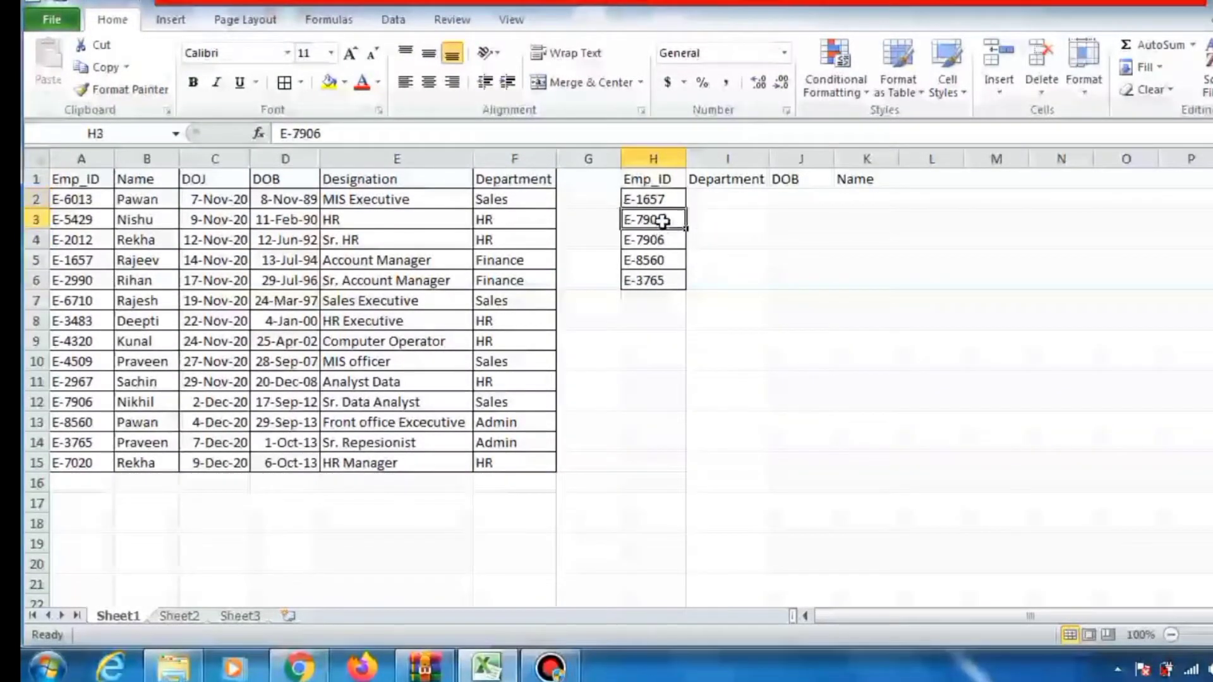
Try the reference to H2 in cell I2 as $H$2, H$2 and $H2, and clear the entry
left_click(706, 200)
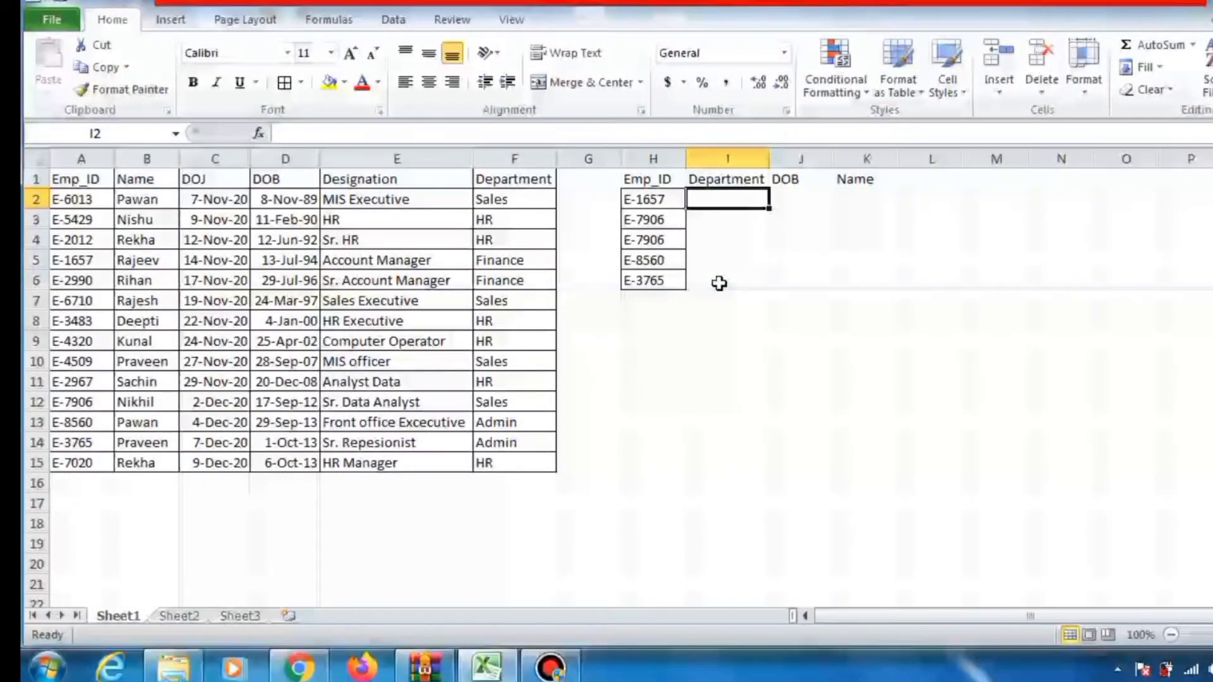
type("=")
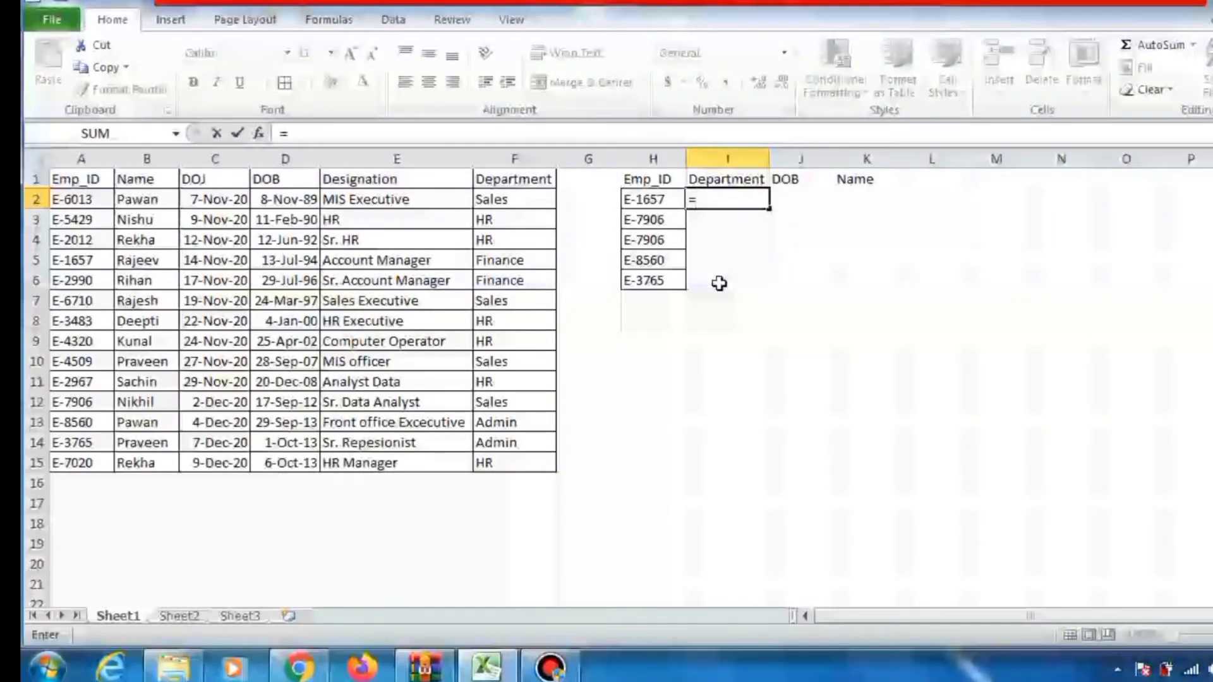
key("Left")
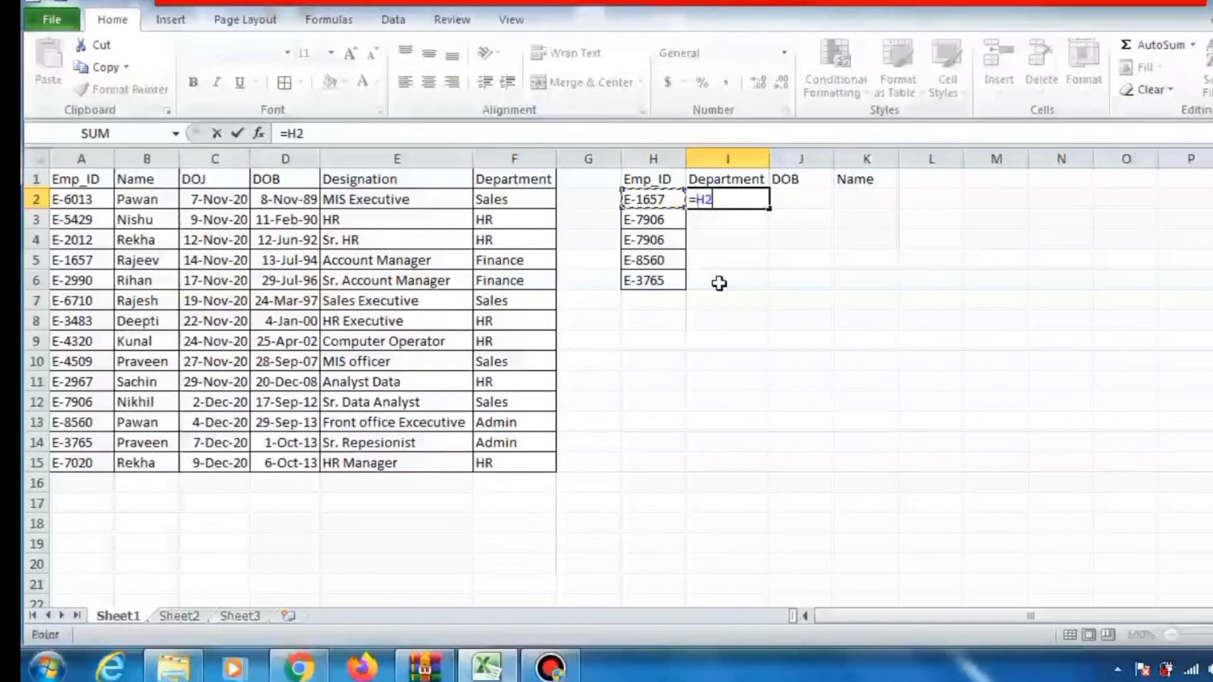
key("F4")
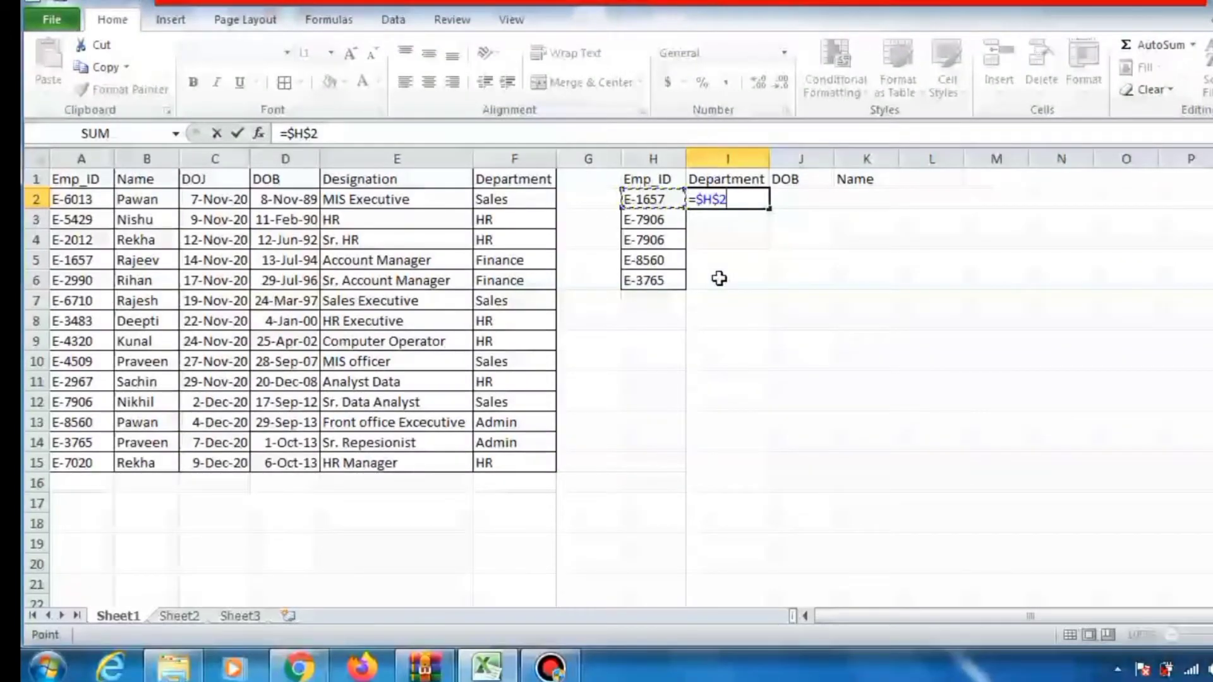
key("F4")
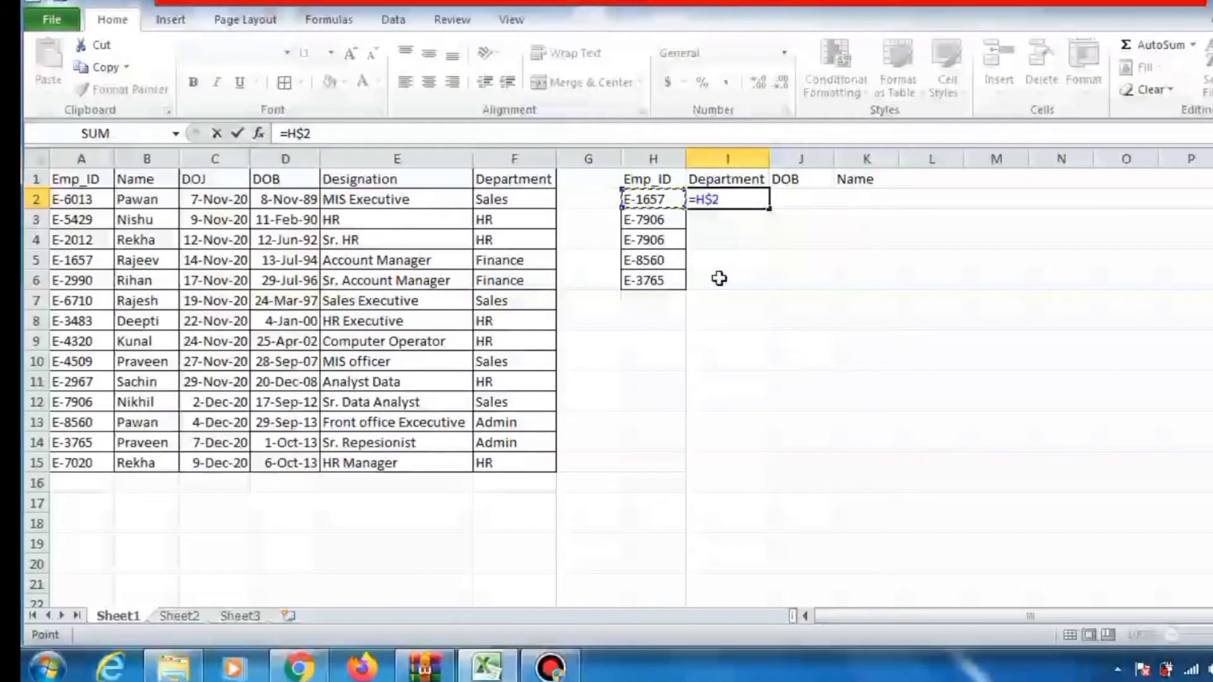
key("F4")
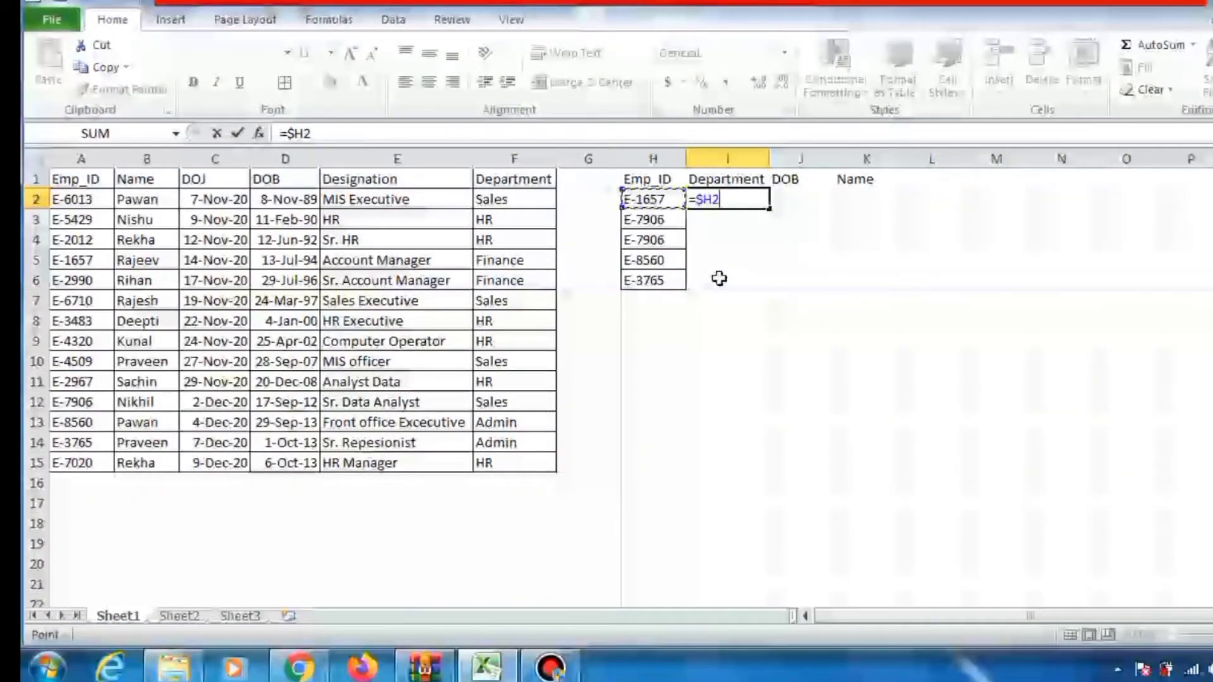
key("BackSpace")
key("BackSpace")
key("BackSpace")
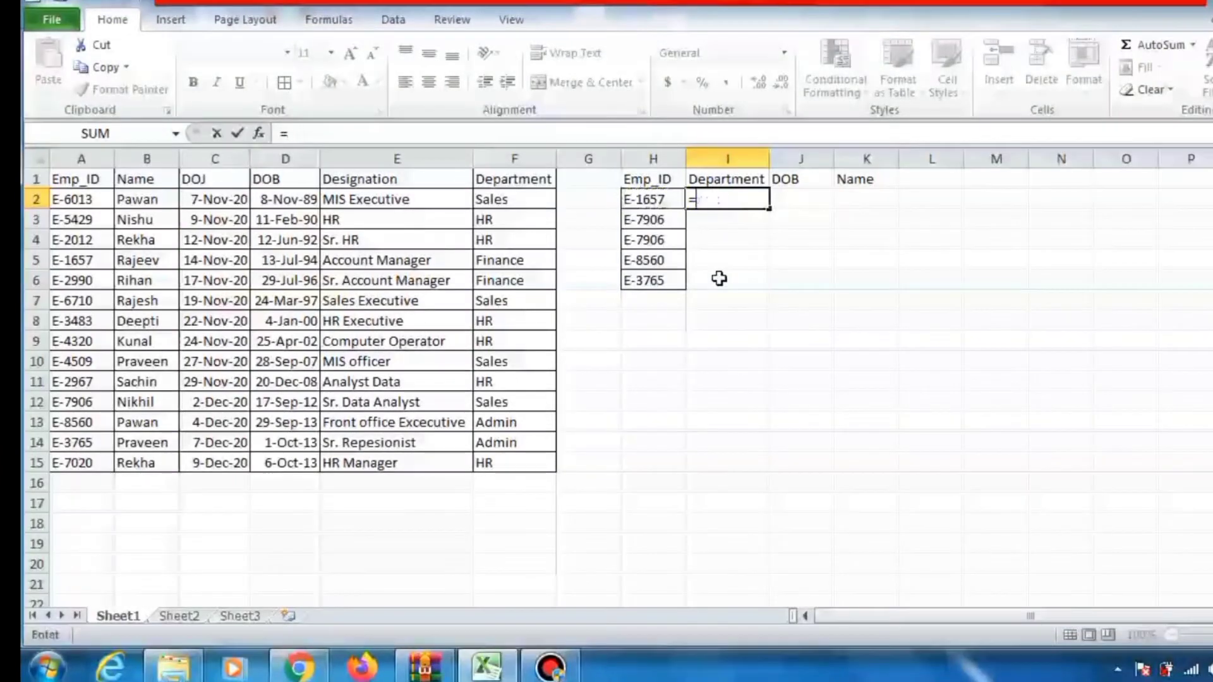
key("BackSpace")
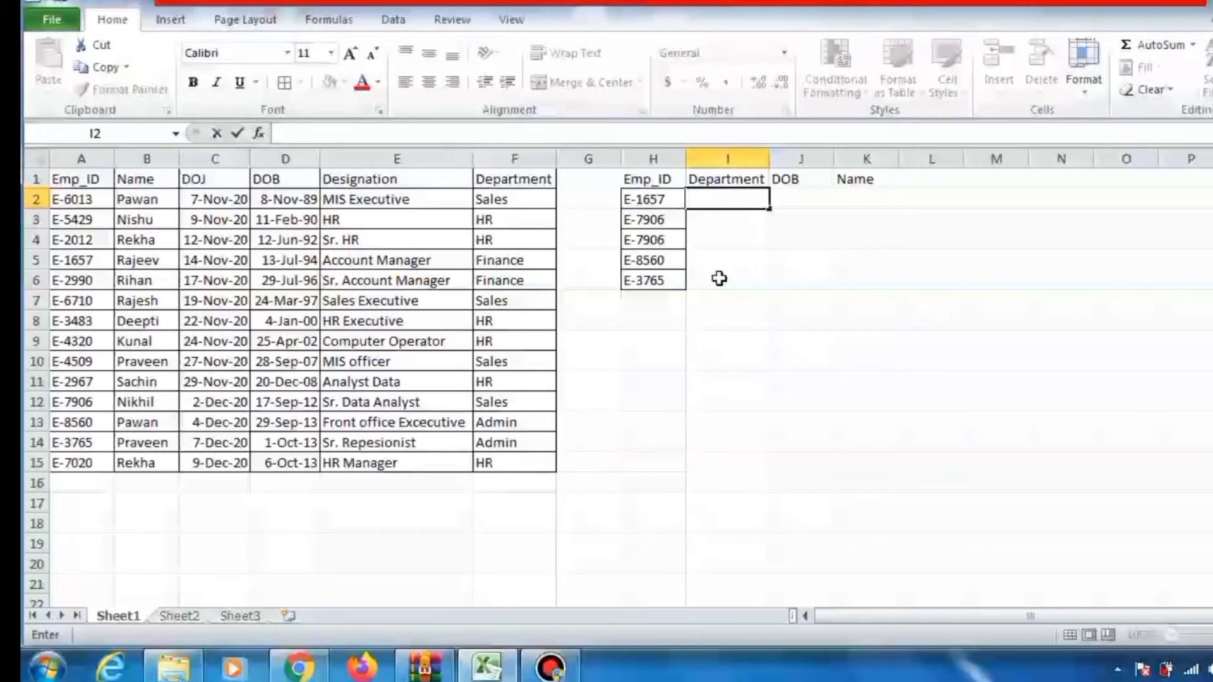
left_click(657, 199)
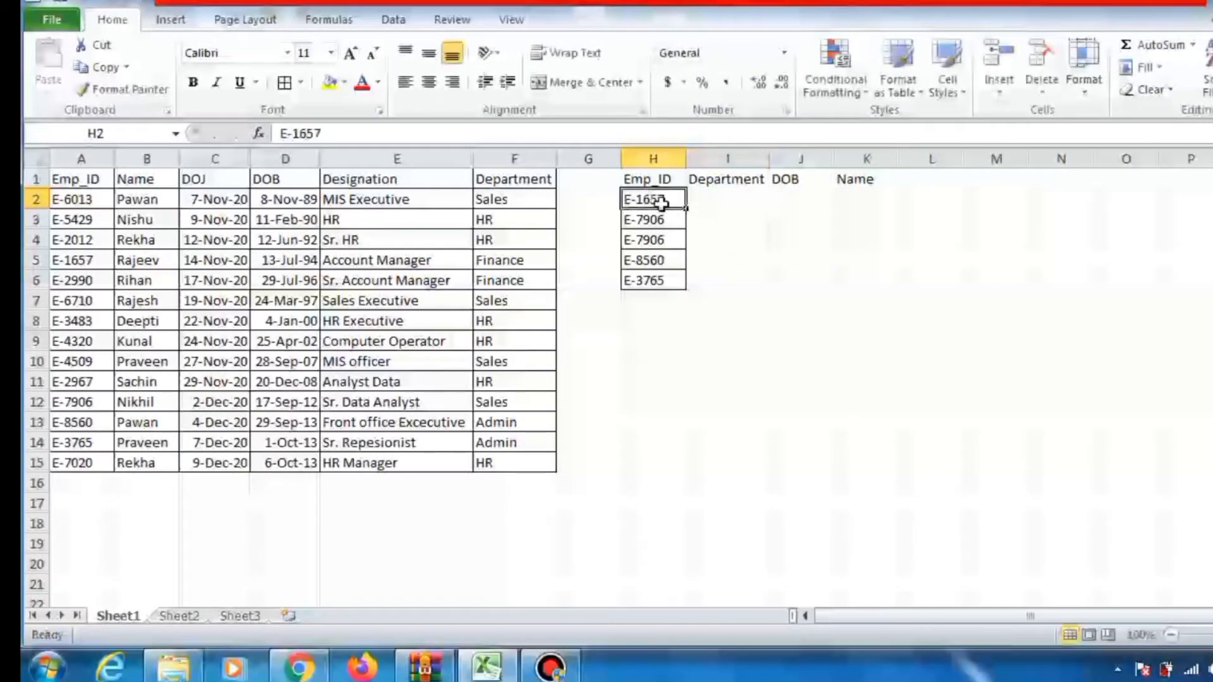
key("Down")
key("Down")
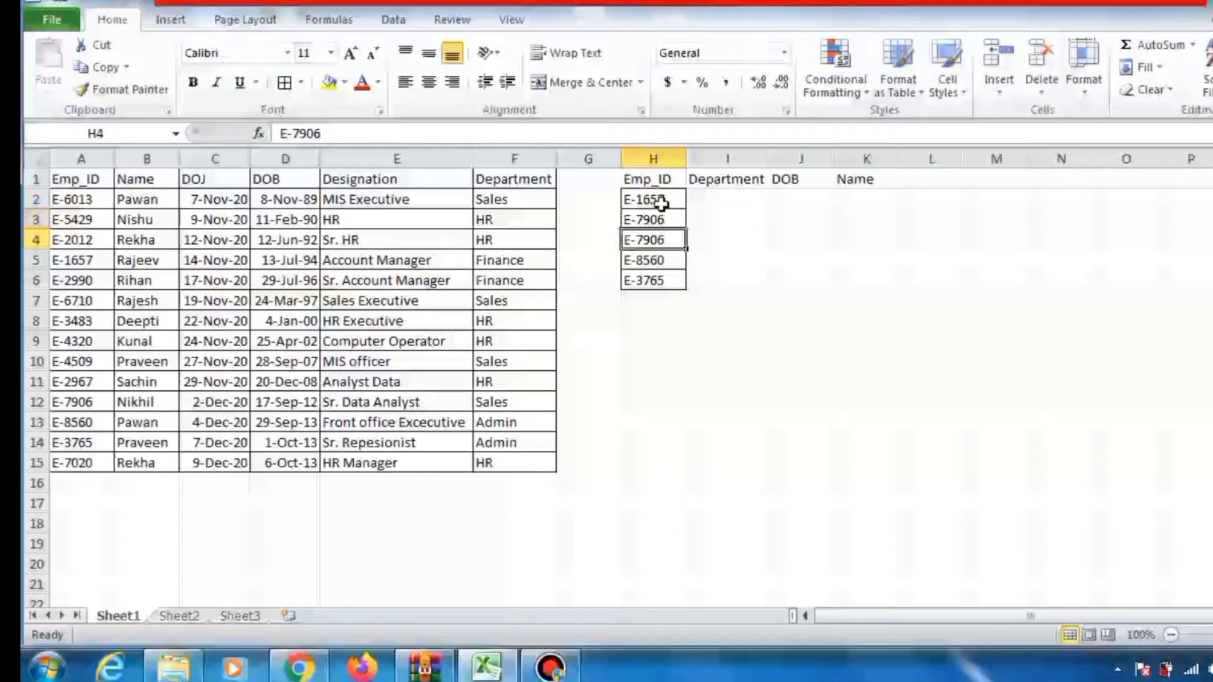
key("Up")
key("Up")
key("Up")
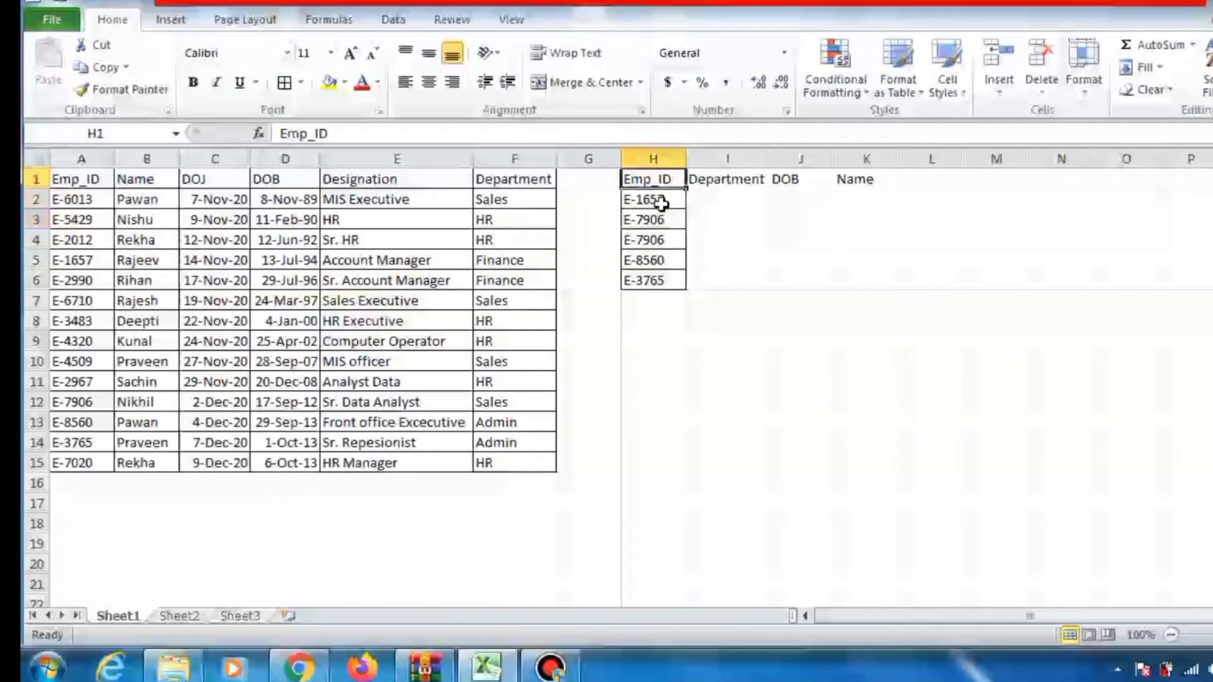
key("Down")
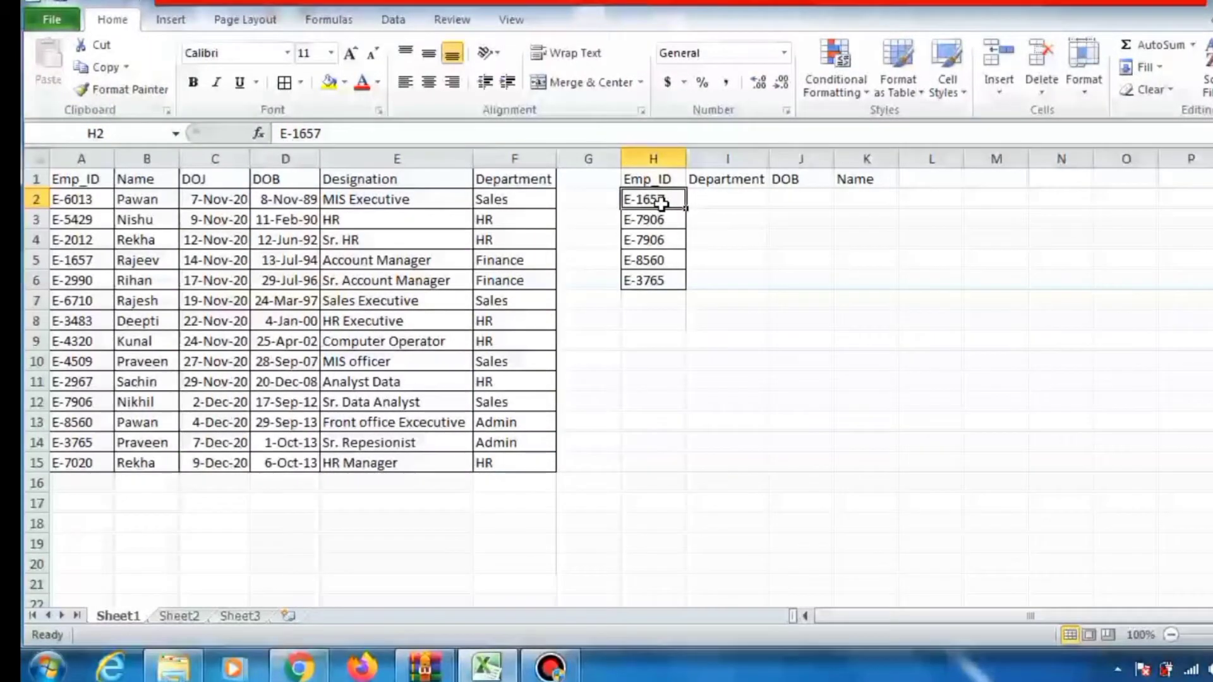
key("Down")
key("Down")
key("Up")
key("Up")
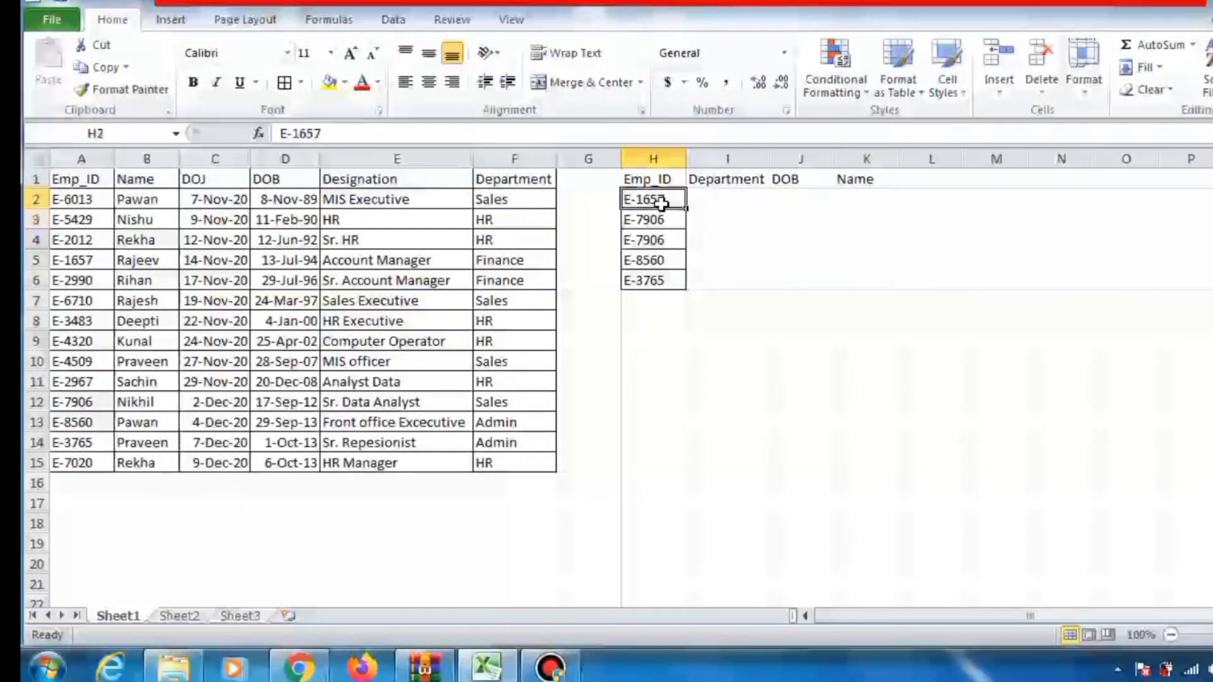
key("Down")
key("Right")
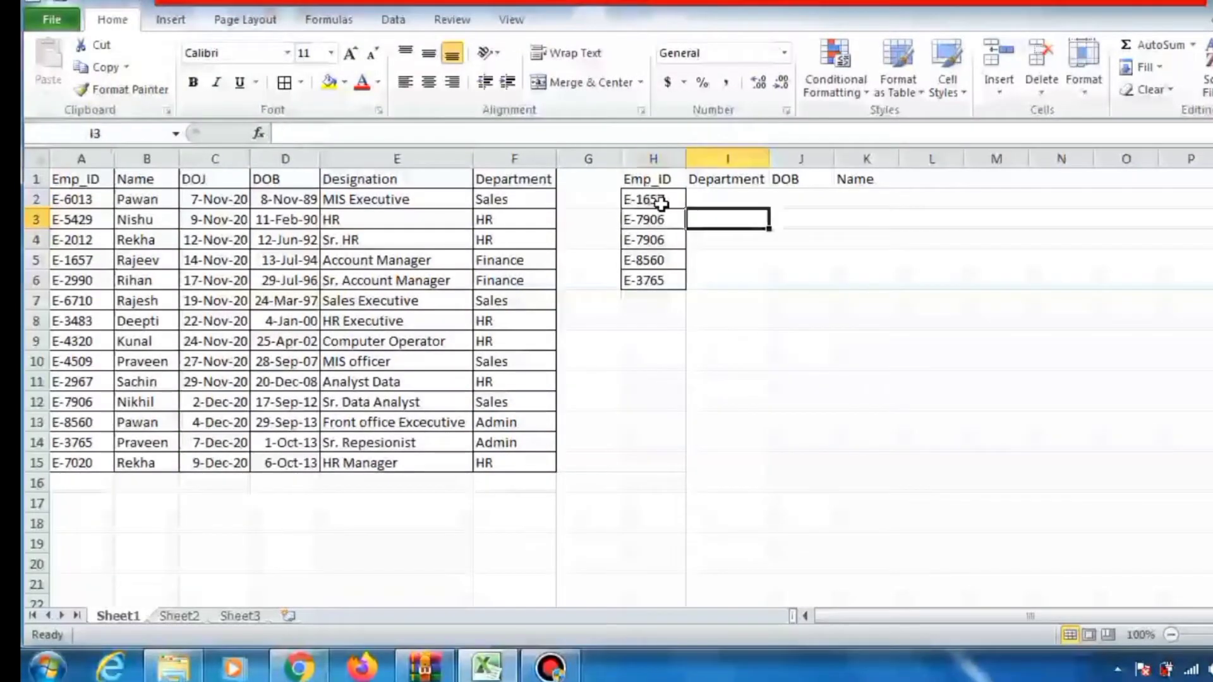
key("Up")
key("Left")
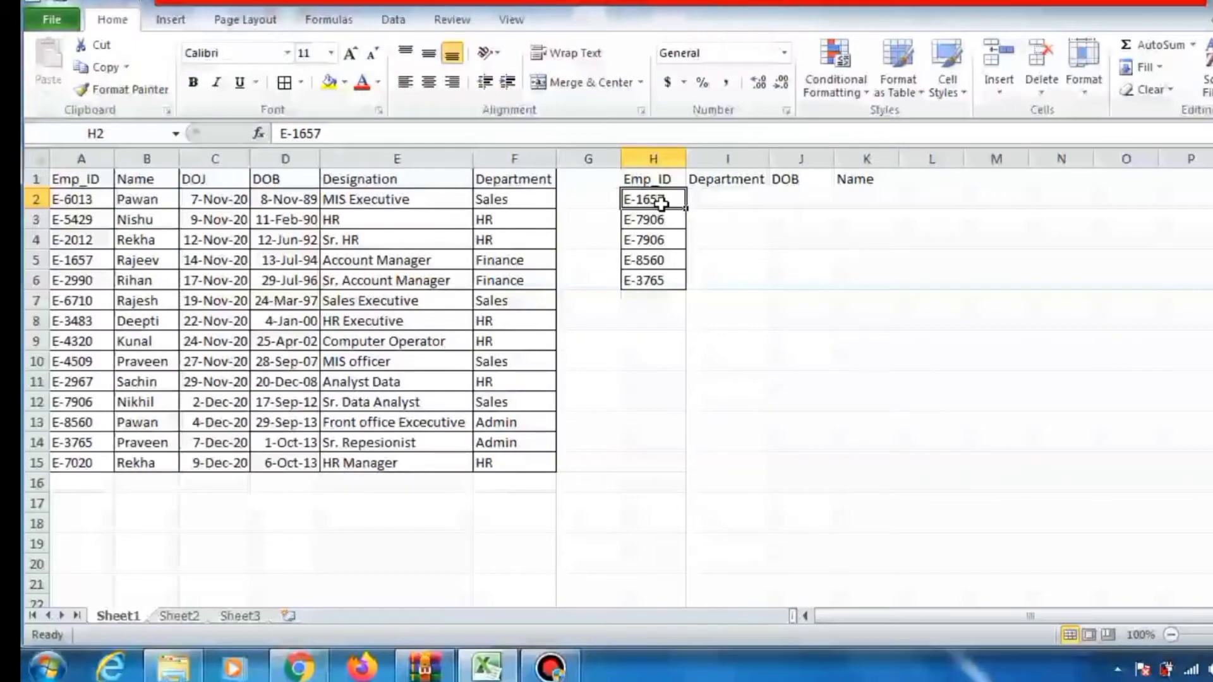
key("Right")
key("Down")
key("Down")
key("Down")
key("Down")
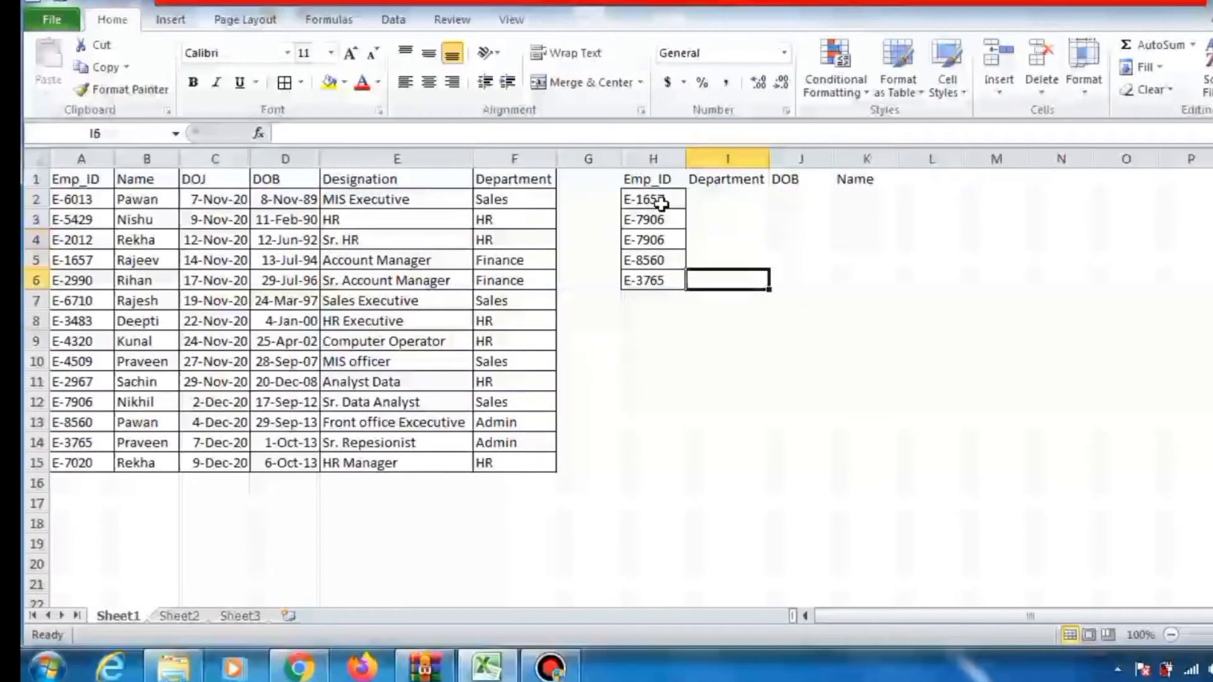
key("Down")
left_click(711, 199)
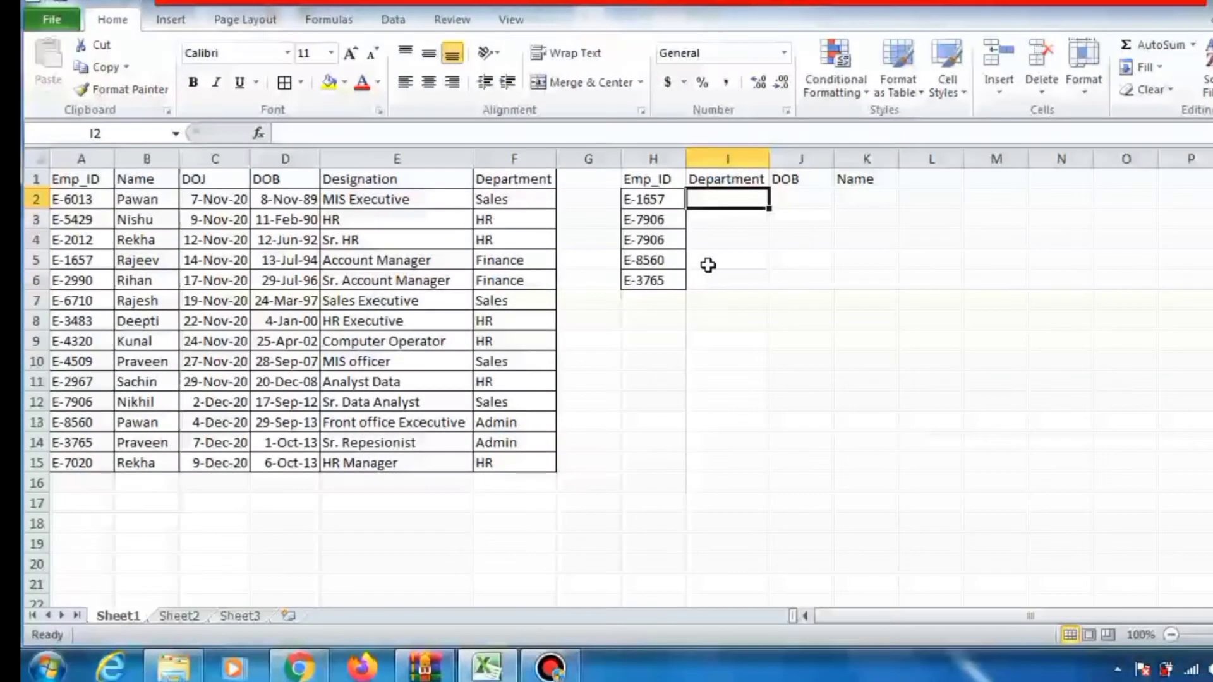
key("Down")
key("Down")
key("Down")
key("Down")
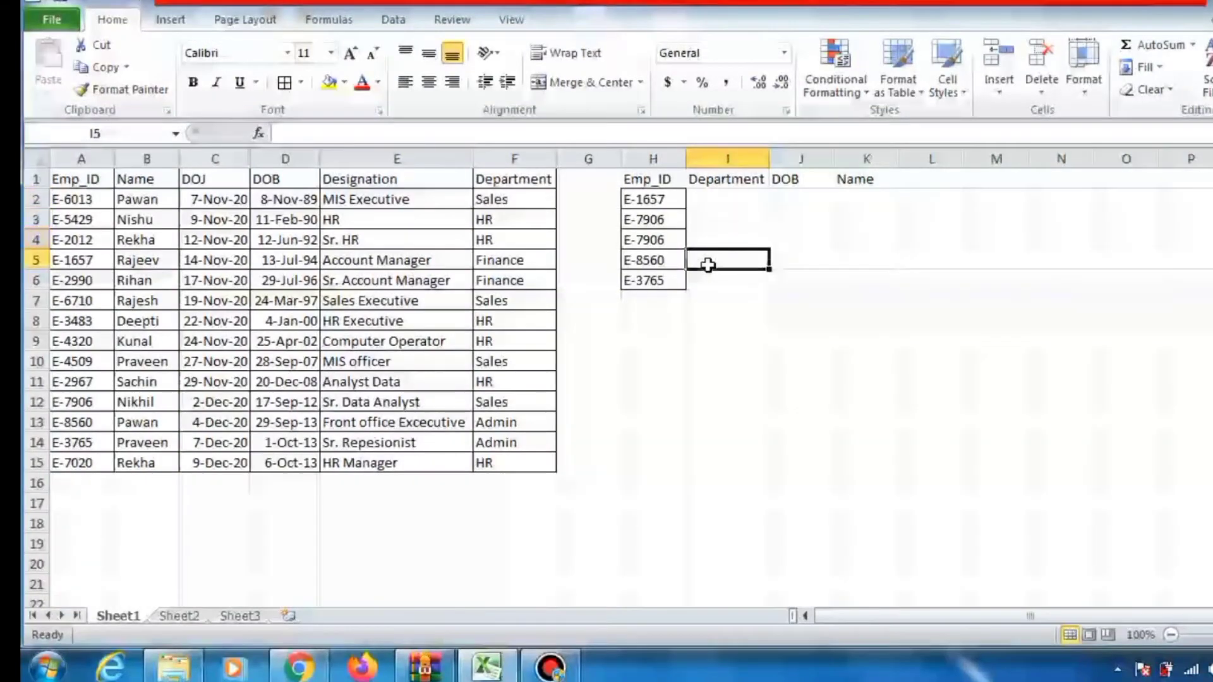
key("Up")
key("Up")
key("Up")
key("Up")
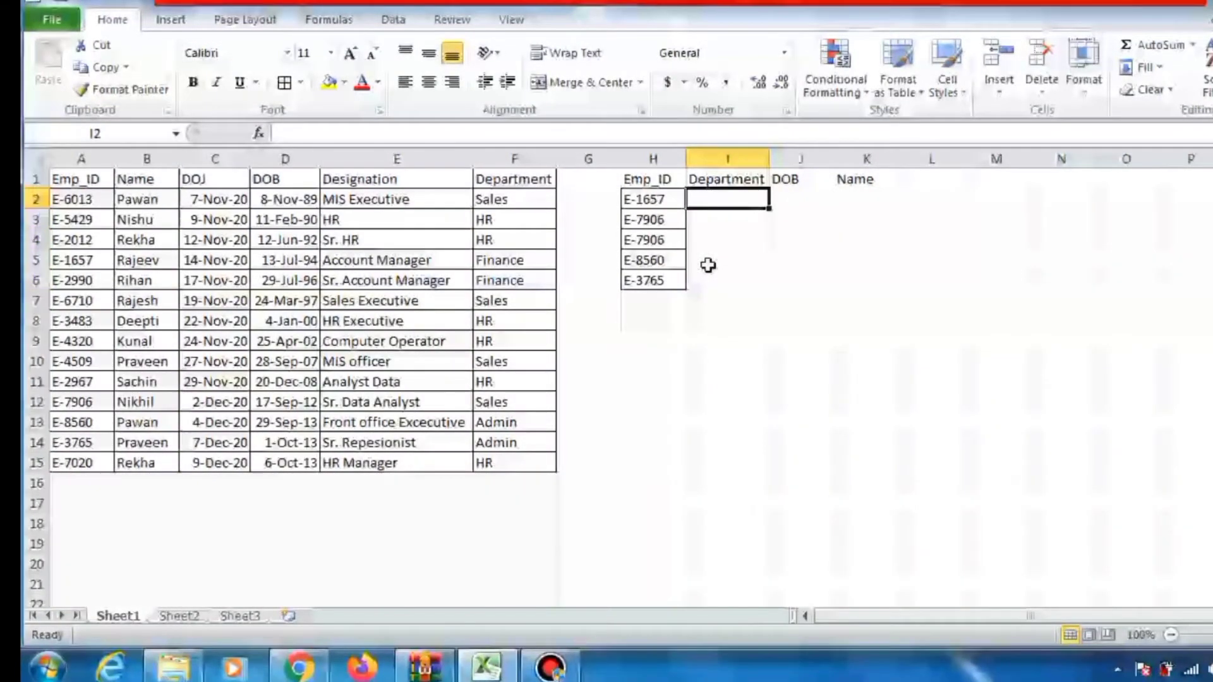
key("Right")
key("Left")
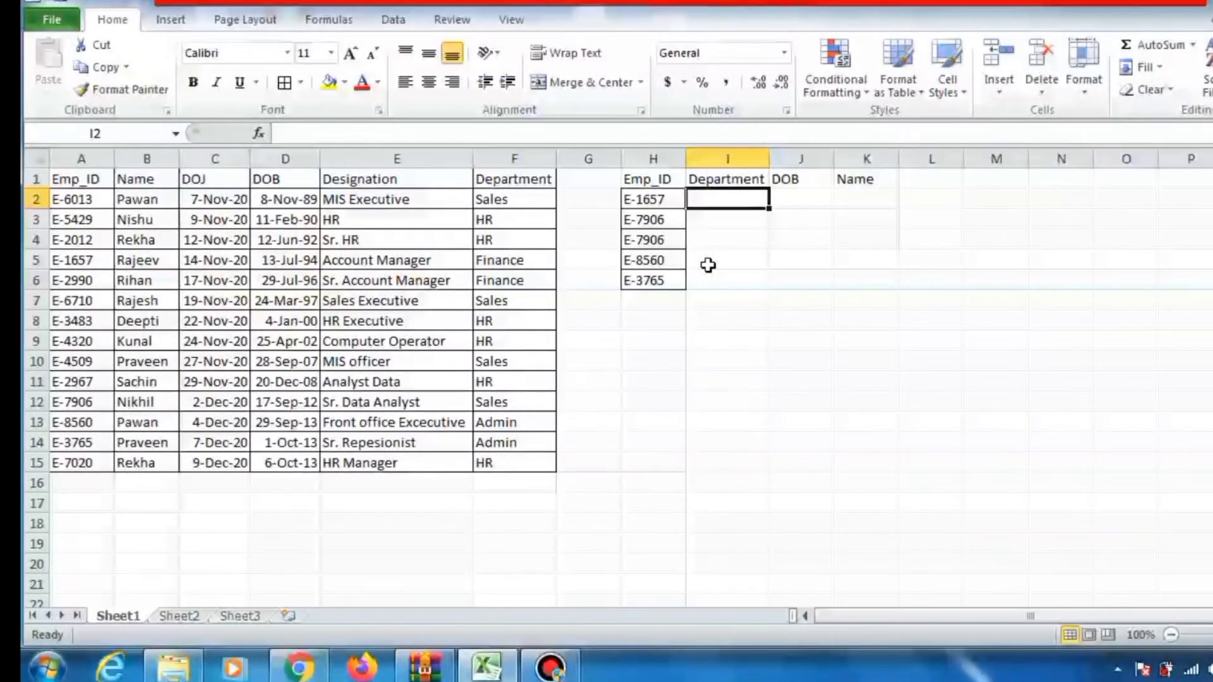
key("Right")
key("Left")
key("Right")
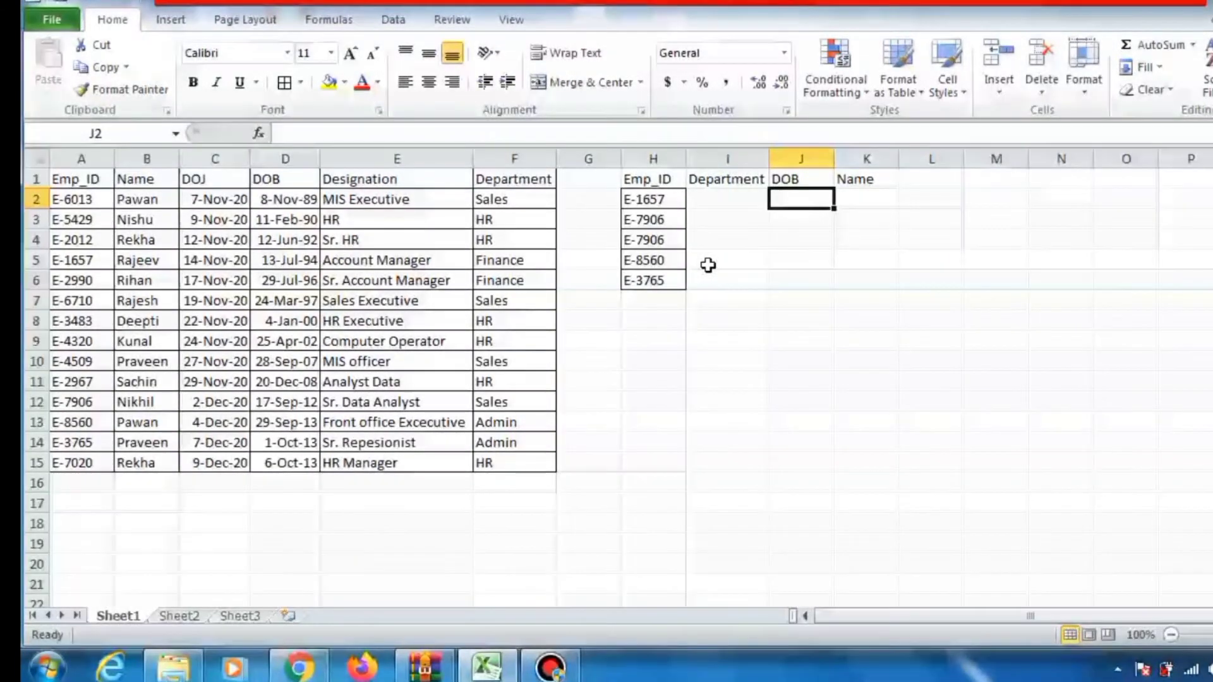
key("Left")
key("Left")
key("Right")
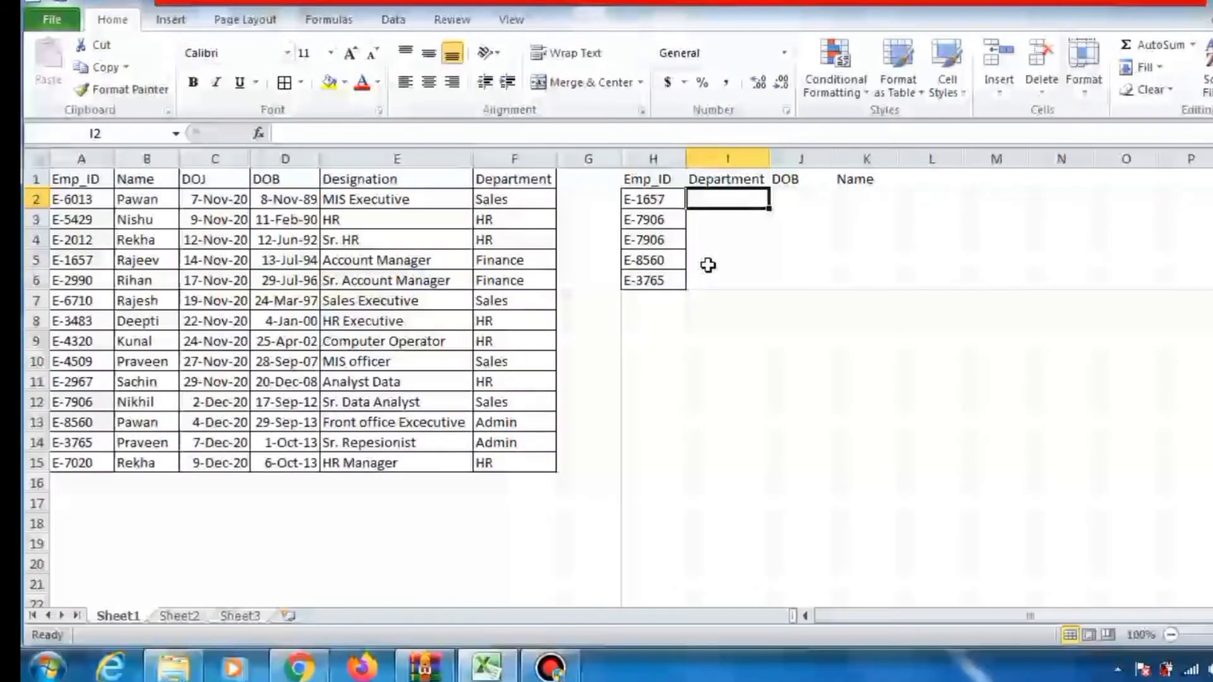
key("Left")
key("Right")
key("Right")
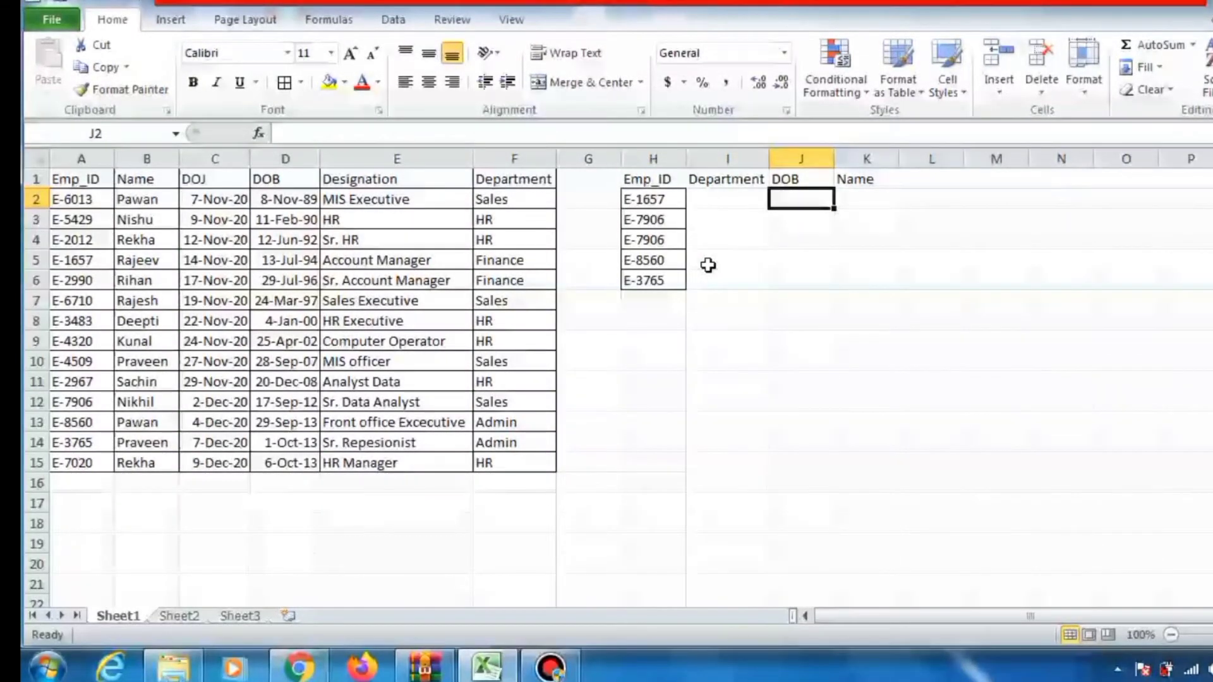
key("Left")
key("Left")
key("Right")
key("Right")
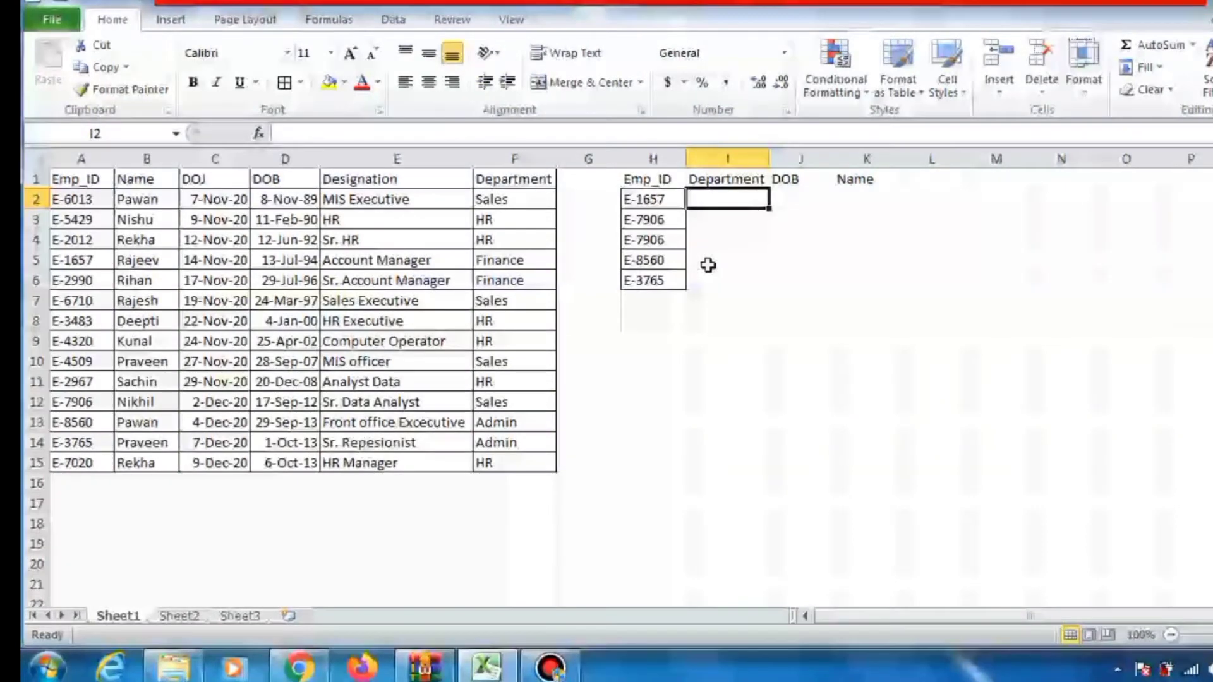
key("Left")
key("Left")
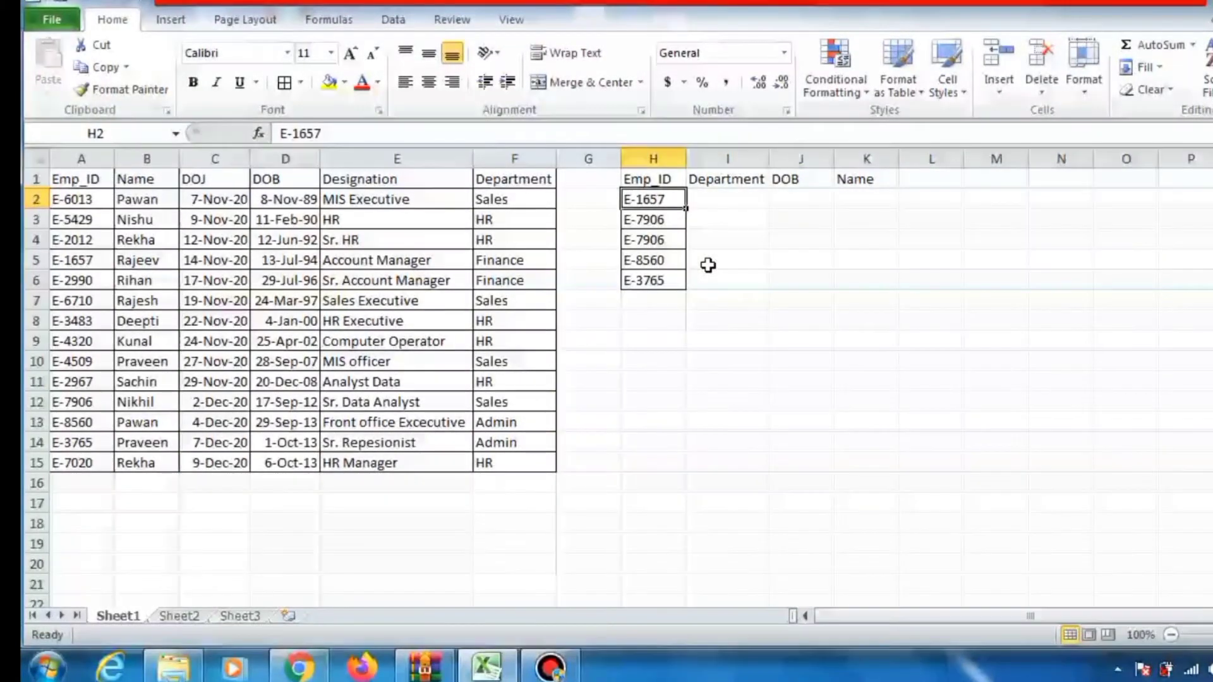
key("Right")
key("Right")
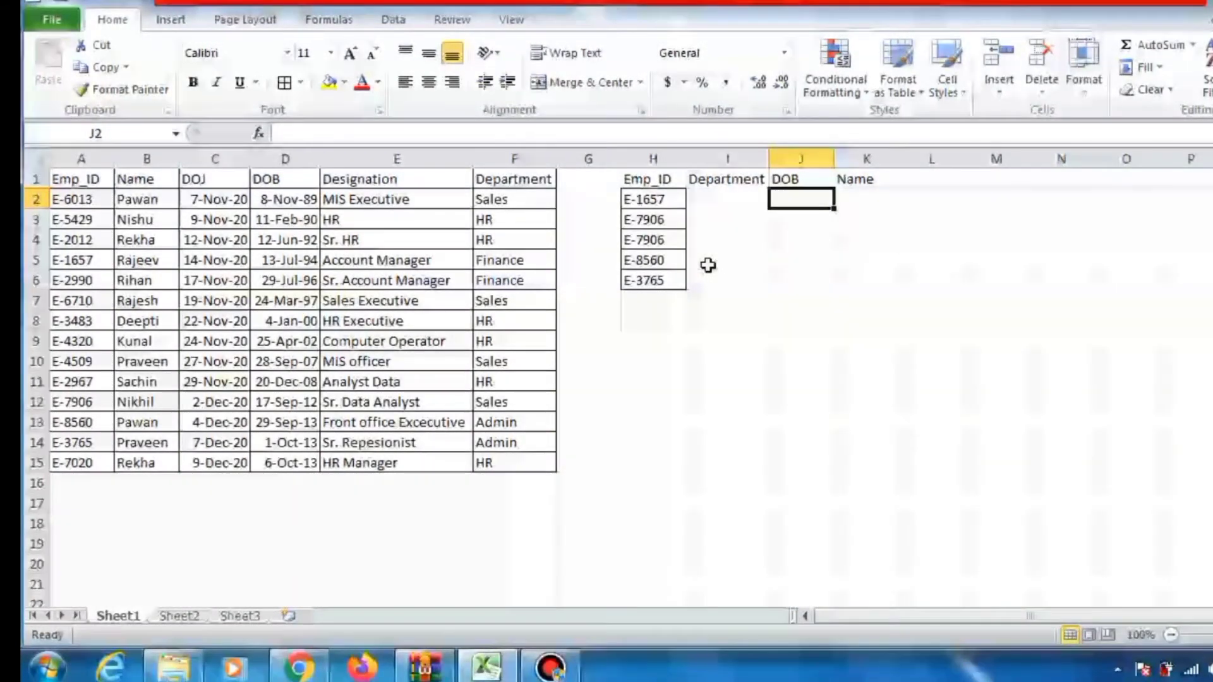
key("Left")
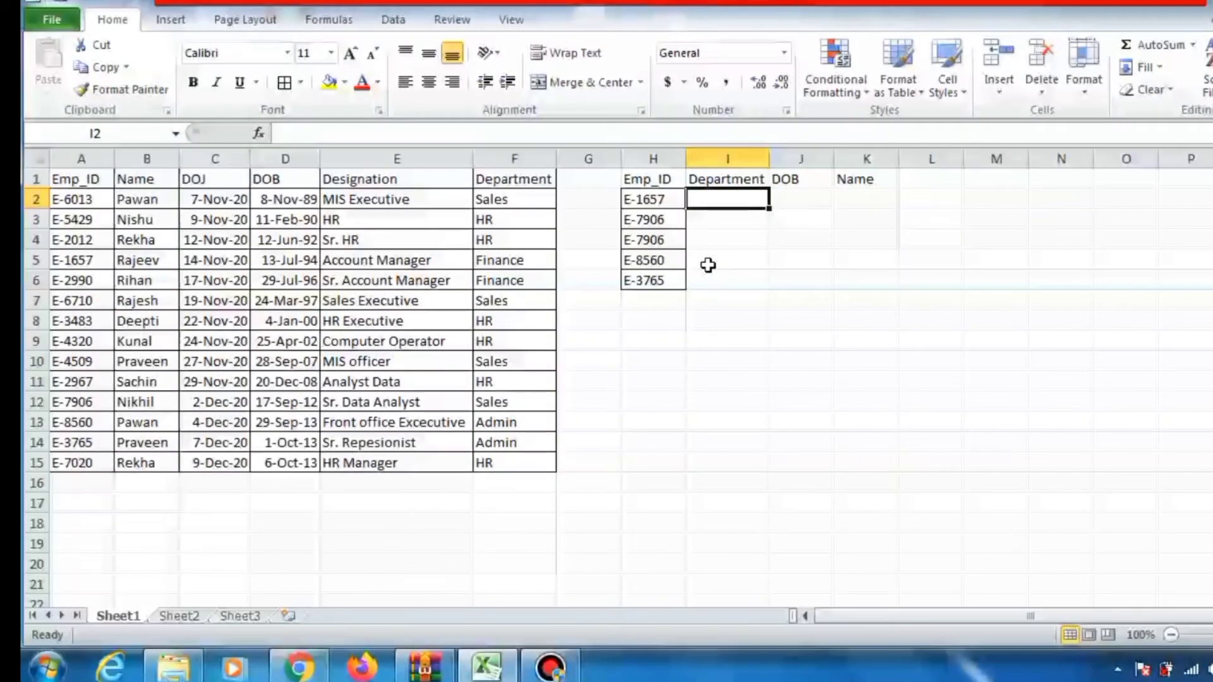
key("Right")
key("Up")
key("Down")
key("Left")
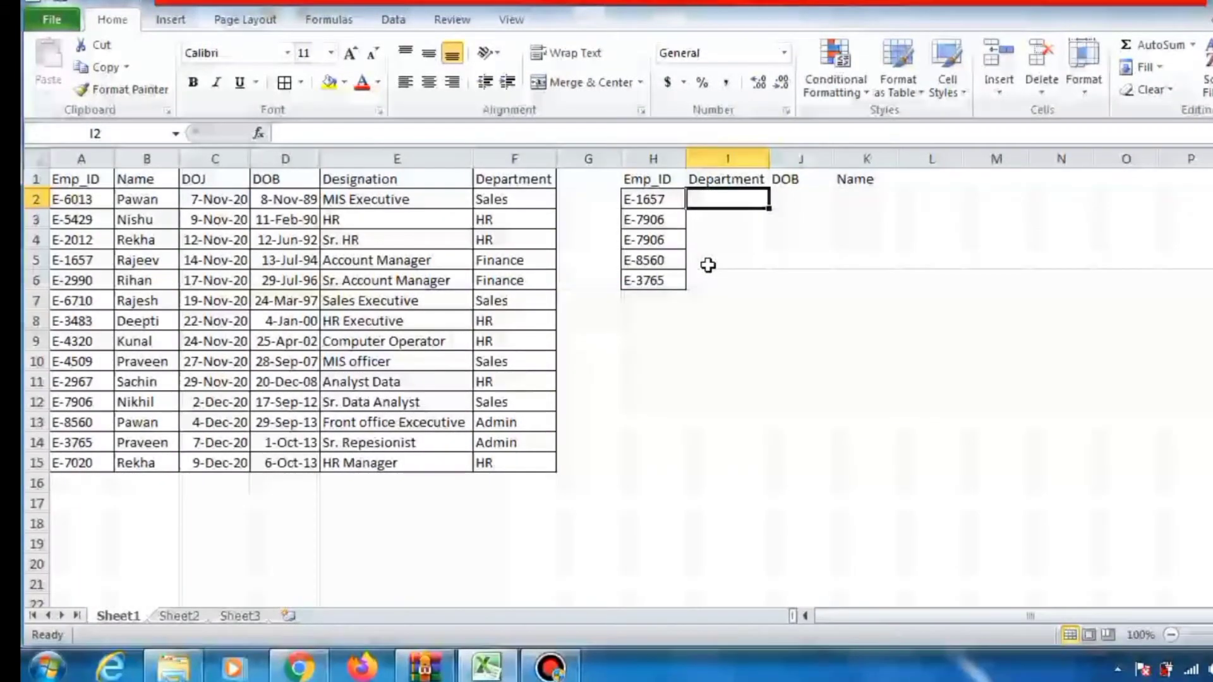
Start a VLOOKUP formula in cell I2 with the relative reference H2 as the lookup value
type("=vloo")
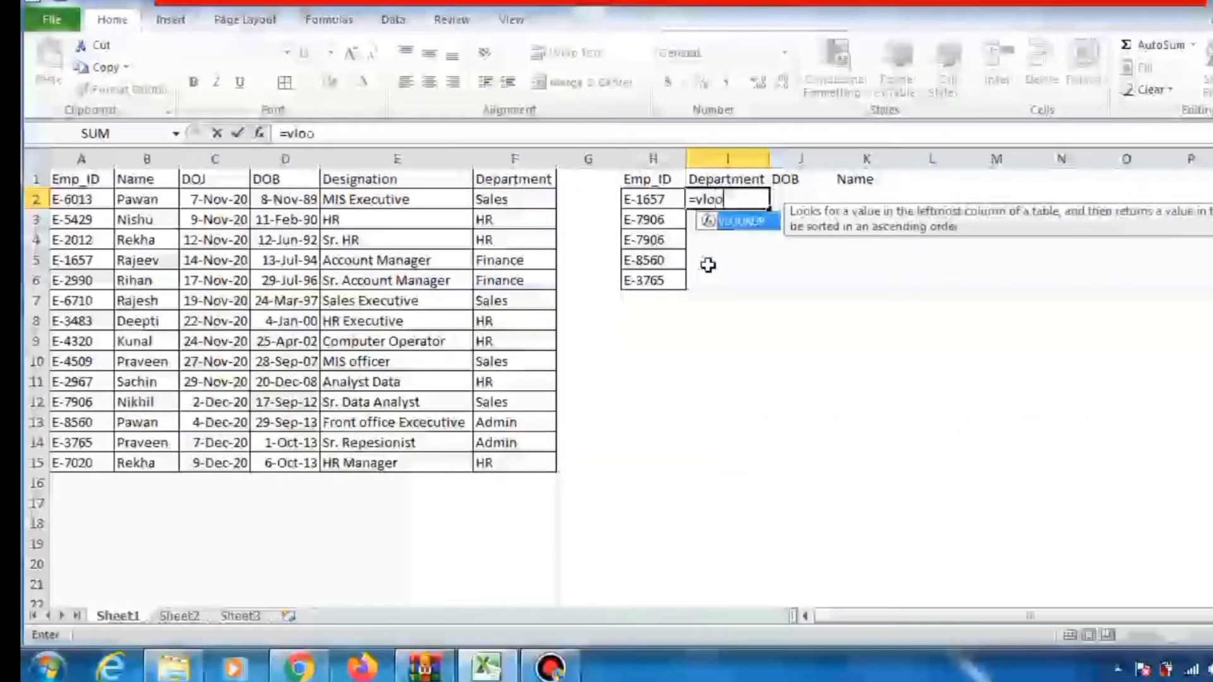
key("Tab")
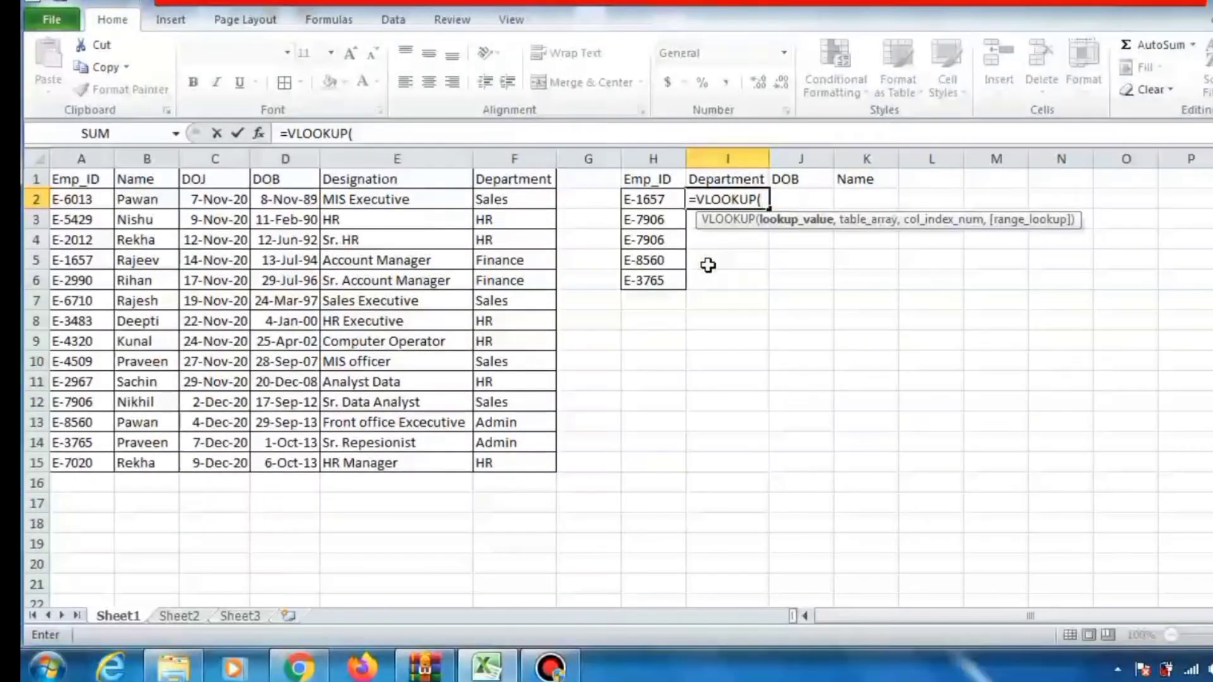
key("Left")
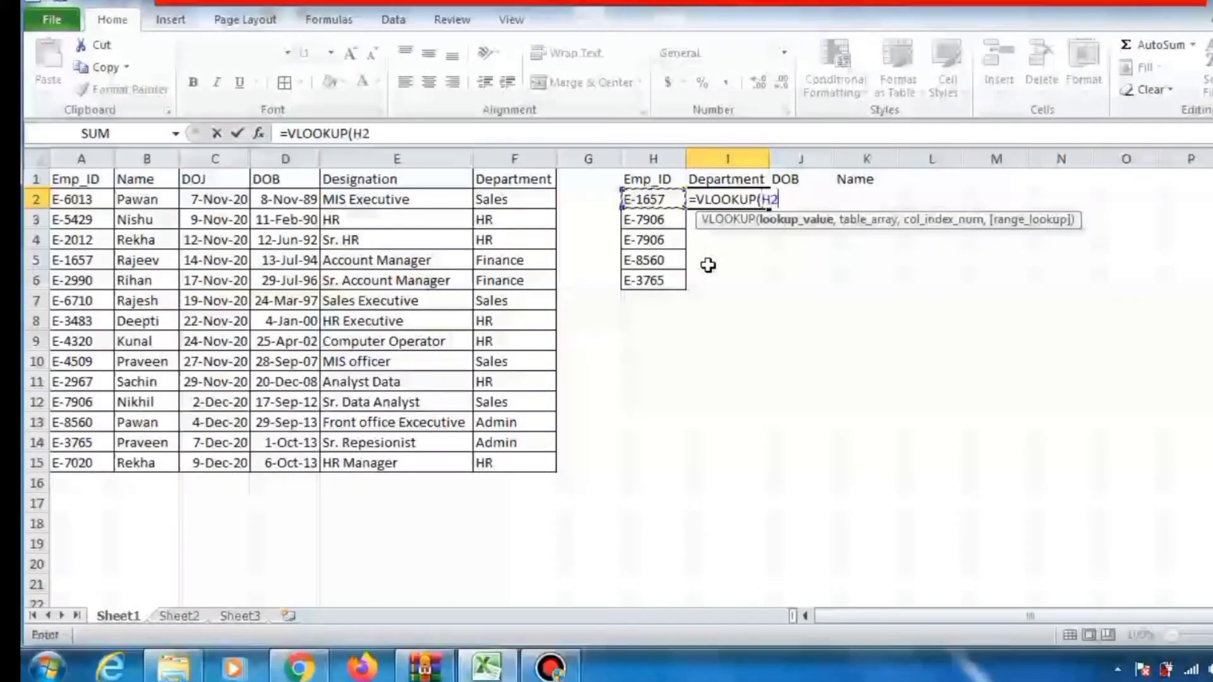
type(",")
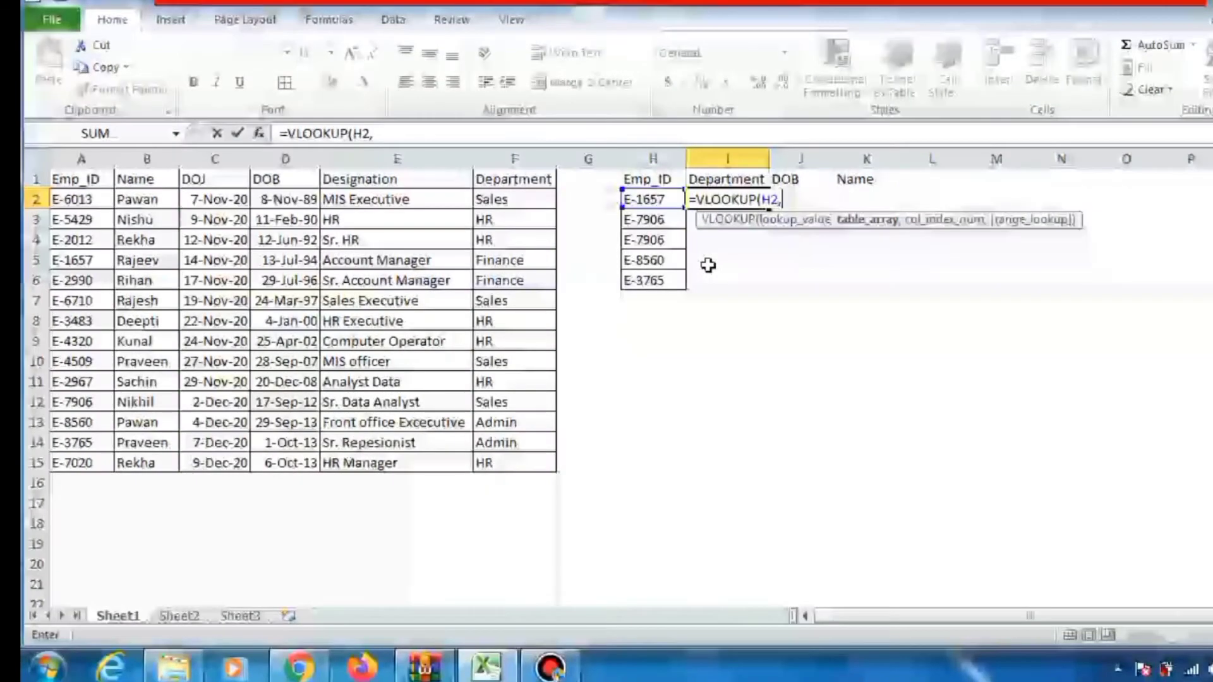
Set the formula's table array to the employee table A1:F15 and make it absolute as $A$1:$F$15
key("Left")
key("Left")
key("Left")
key("Left")
key("Left")
key("Left")
key("Left")
key("Left")
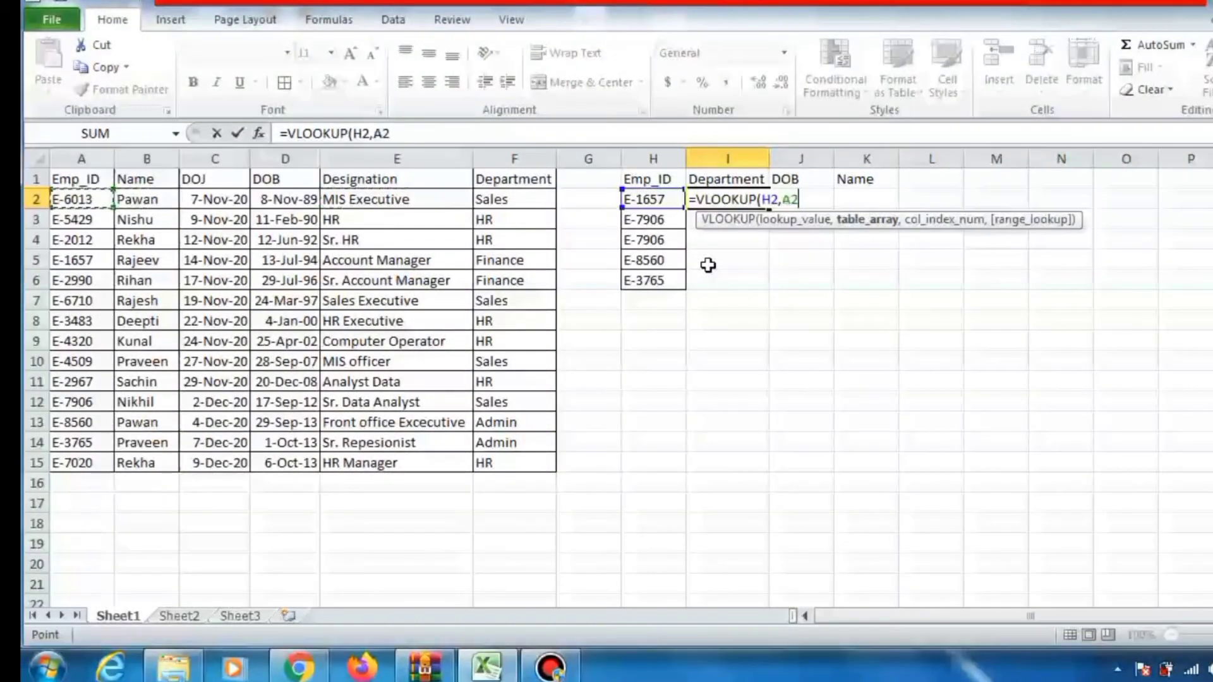
key("Up")
key("shift+Right")
key("shift+Right")
key("shift+Right")
key("shift+Right")
key("shift+Right")
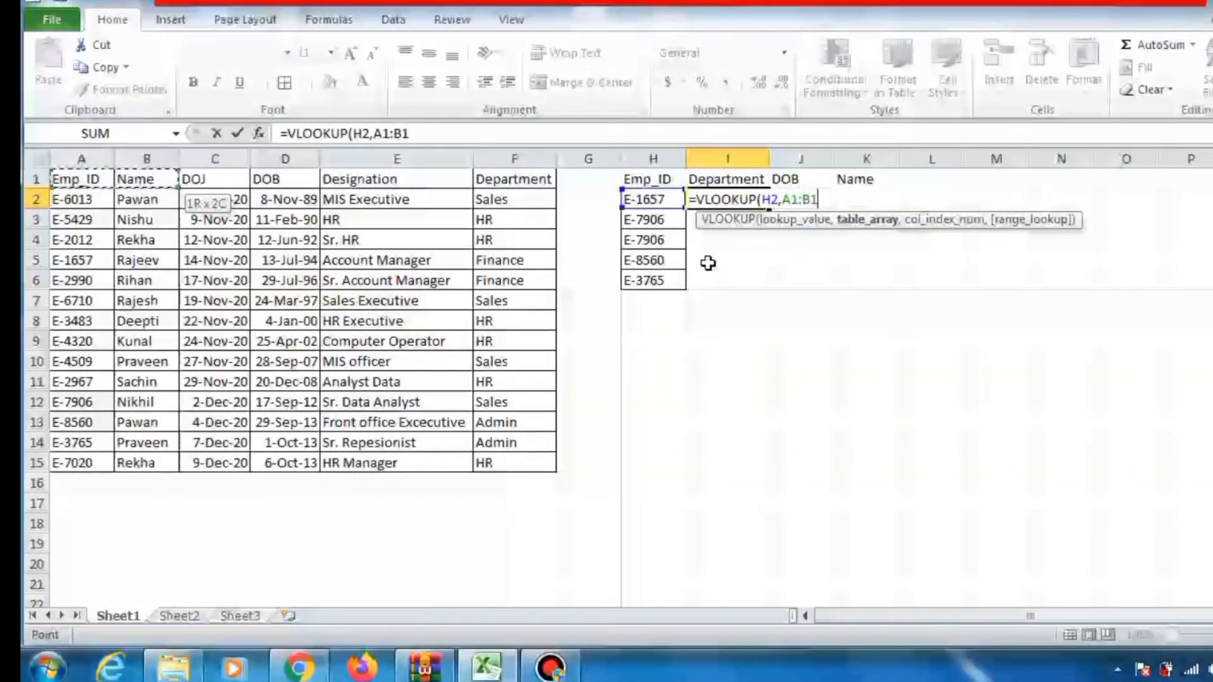
key("ctrl+shift+Down")
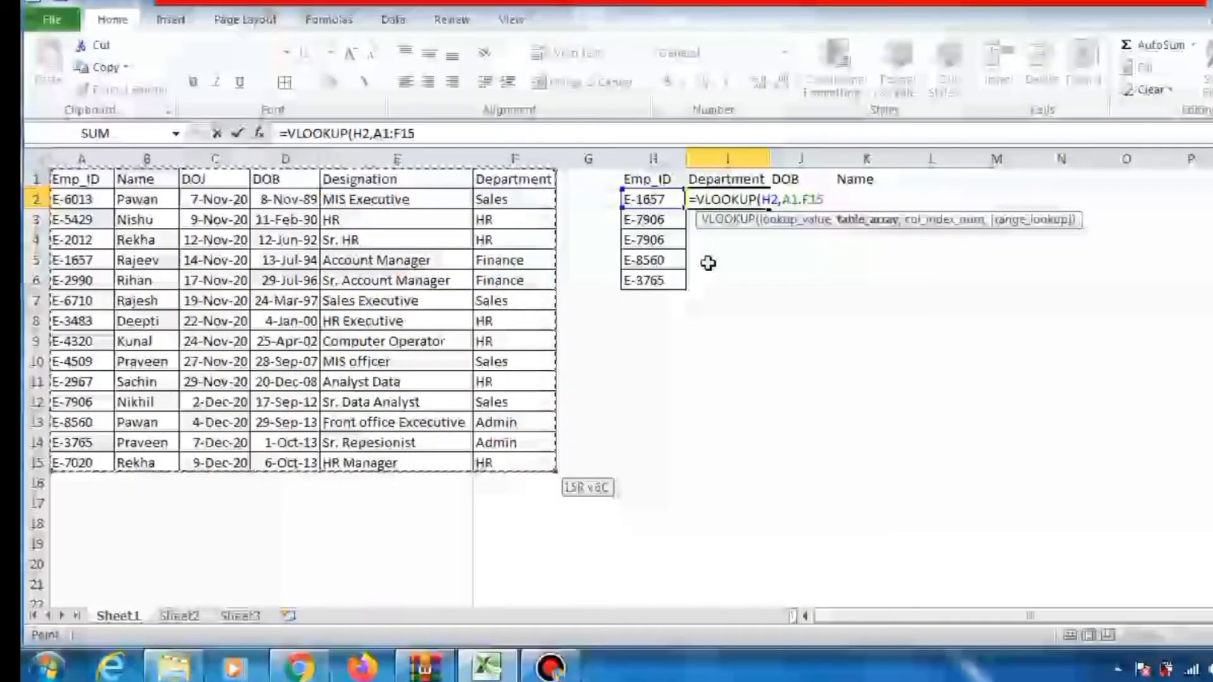
key("F4")
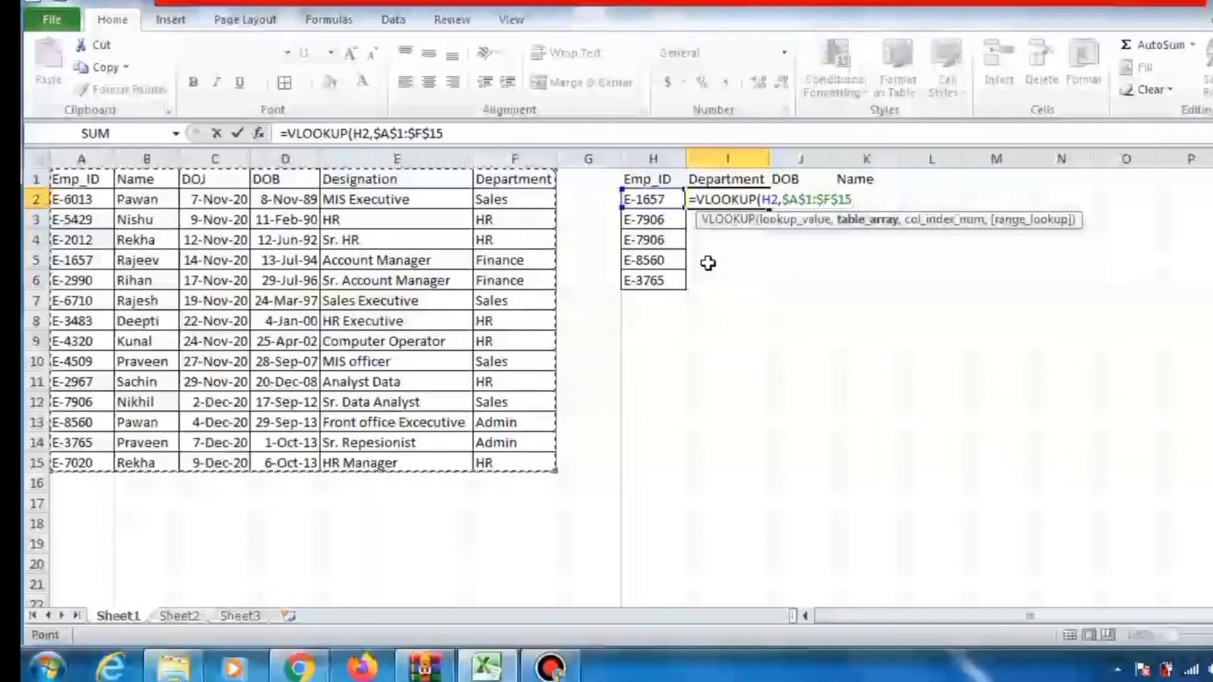
Complete the VLOOKUP in I2 with column index 6 for Department and 0 for an exact match
type(",")
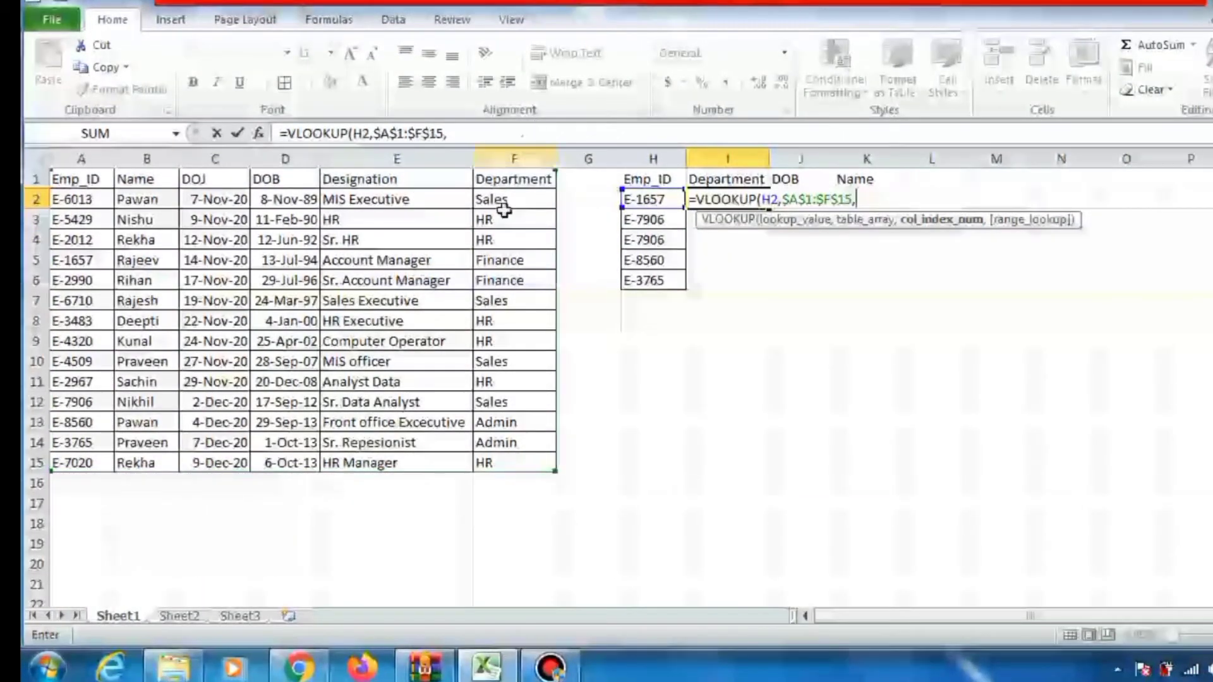
left_click(516, 158)
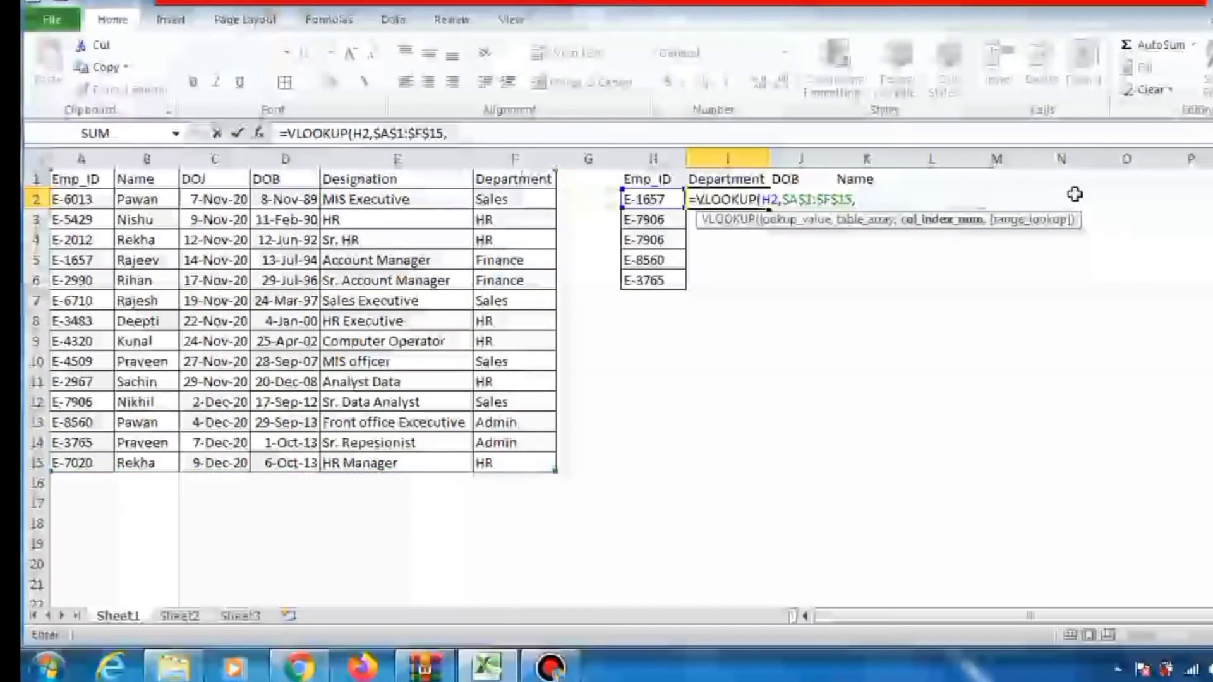
type("6")
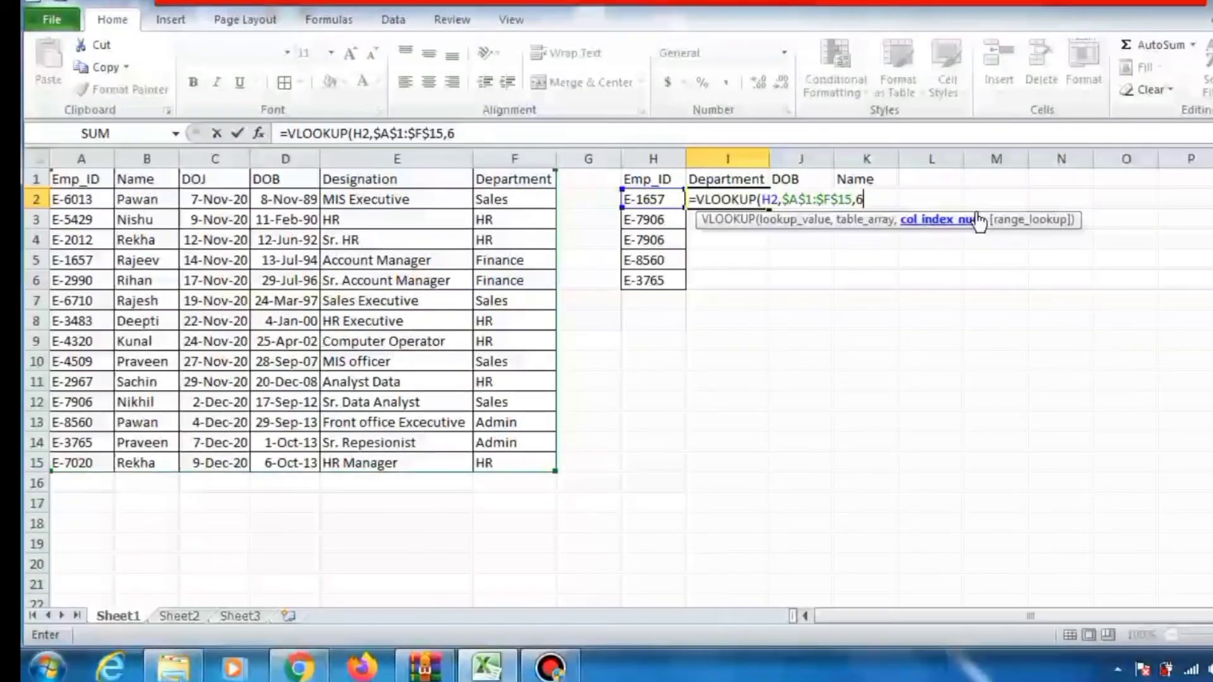
type(",")
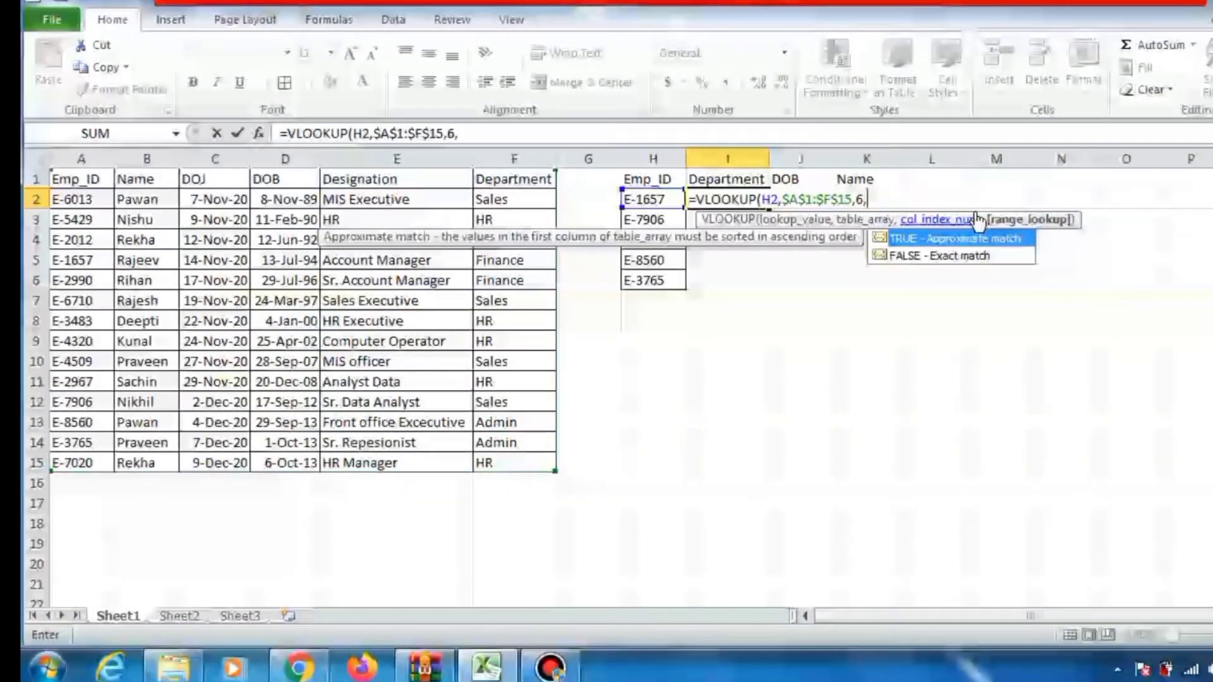
type("0")
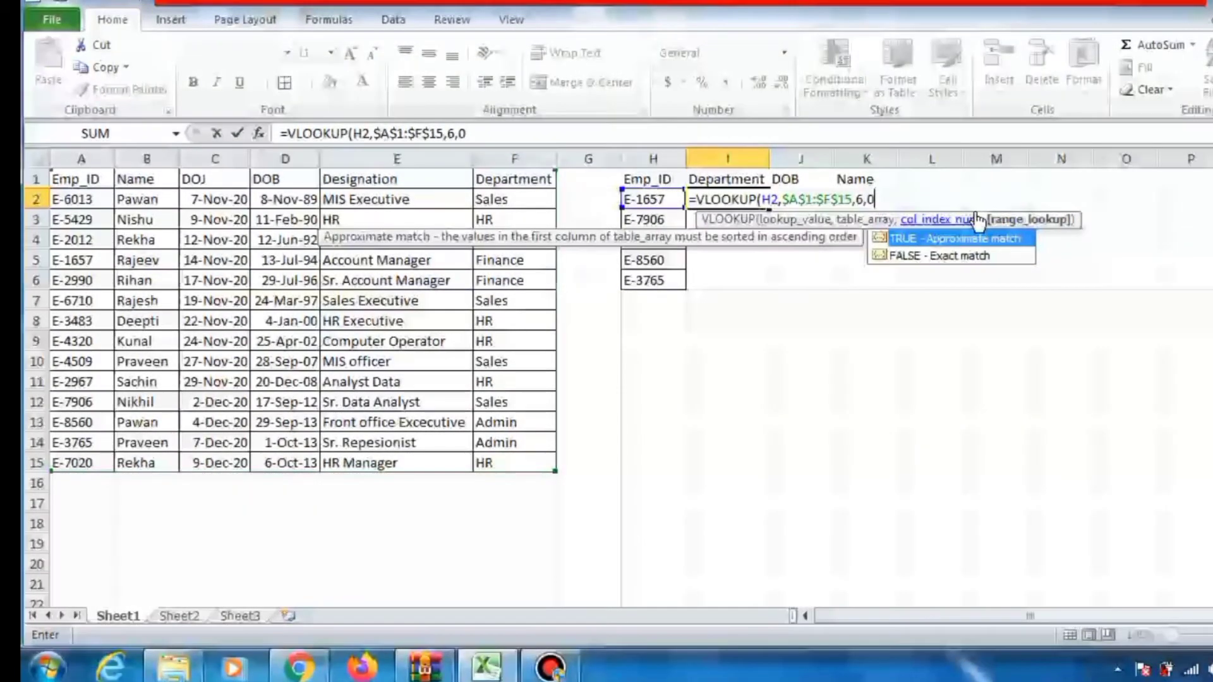
type(")")
key("Return")
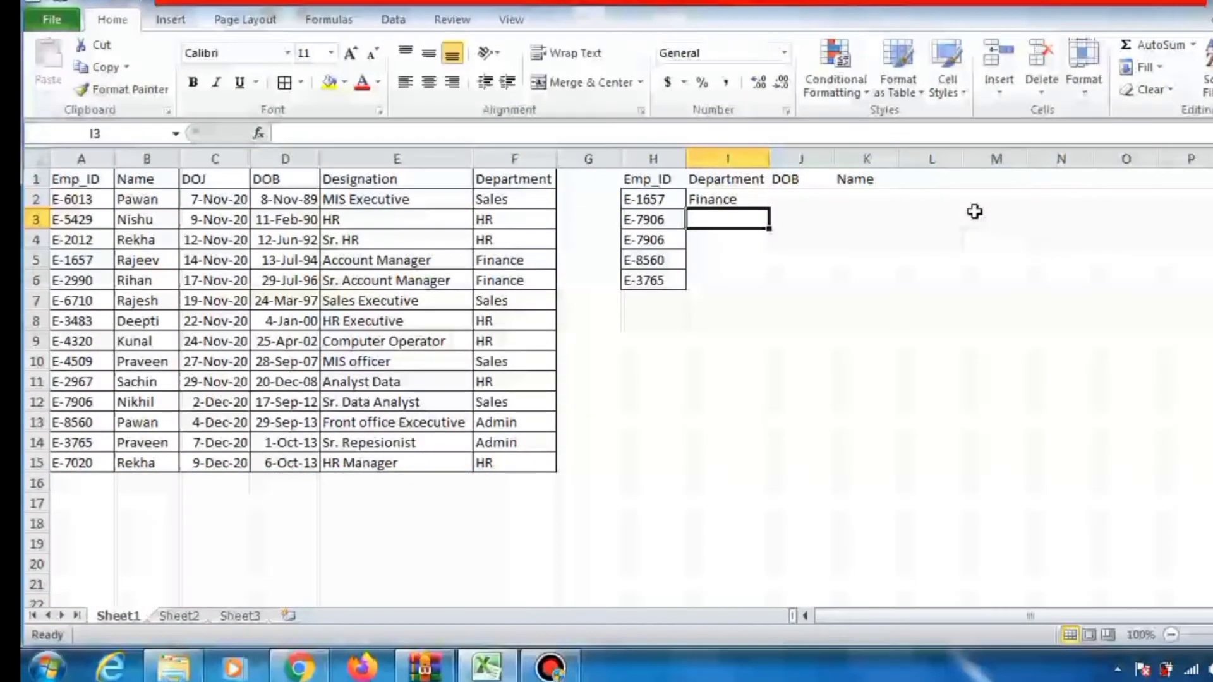
Copy the Department formula from I2 down through I6 for the remaining Emp_IDs
key("Up")
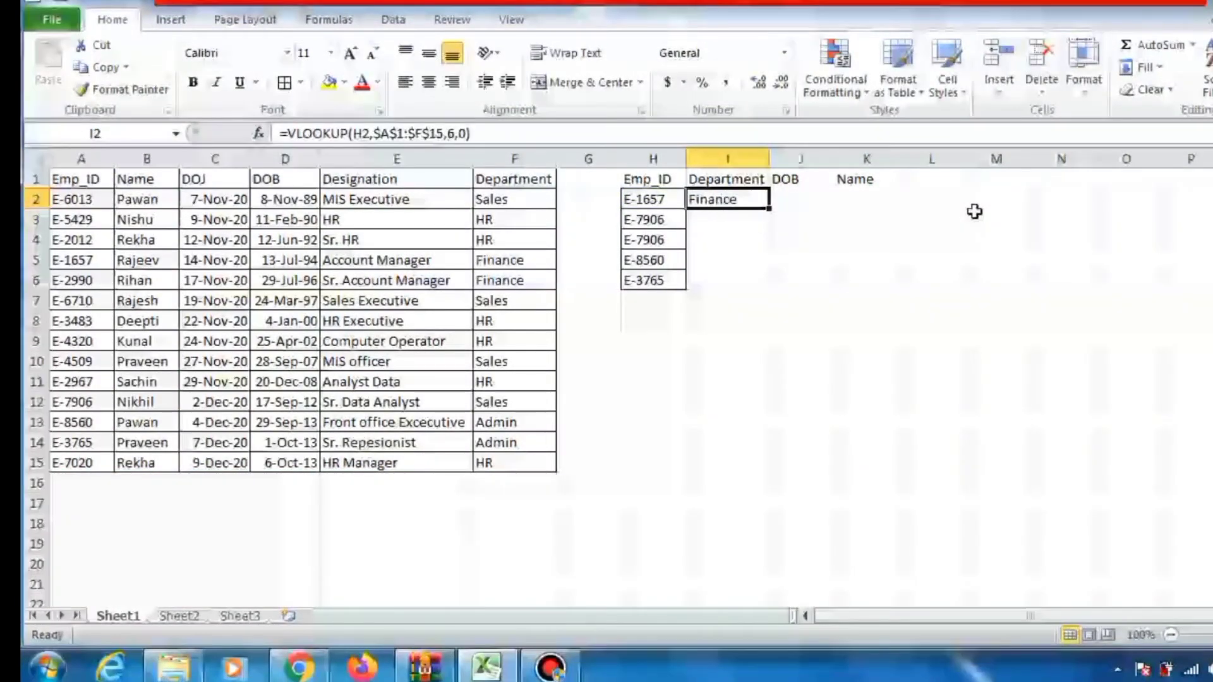
key("Up")
key("Down")
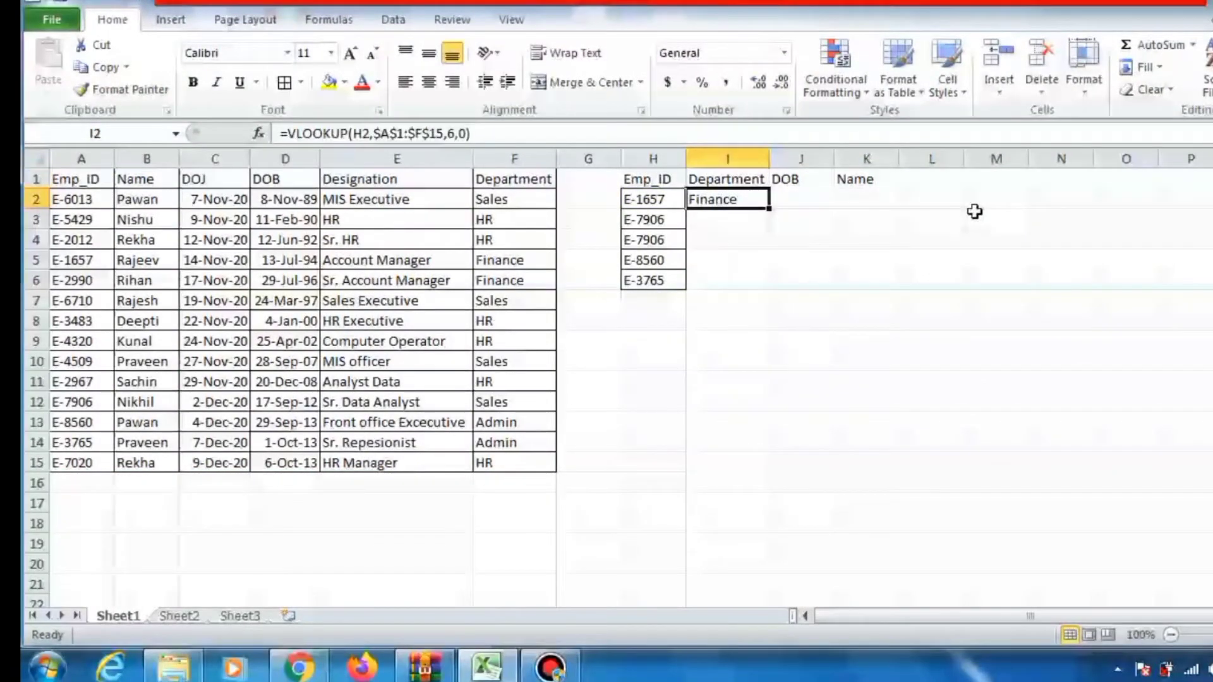
key("ctrl+c")
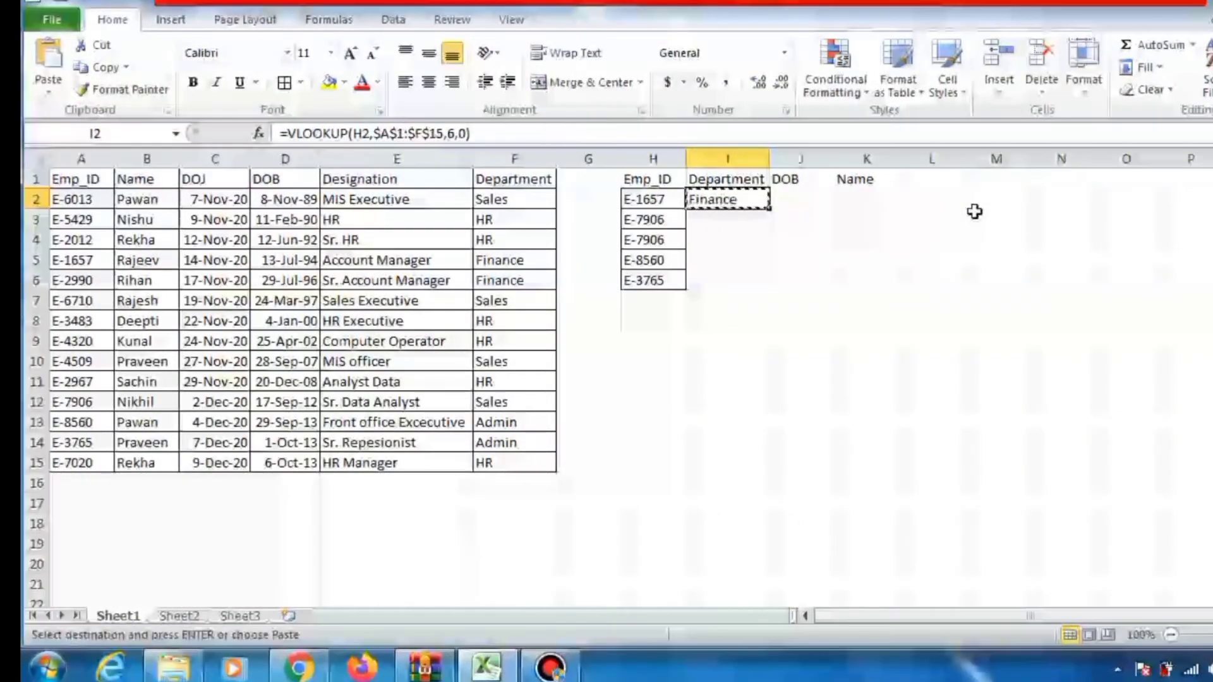
left_click_drag(727, 219, 726, 260)
key("Up")
key("Down")
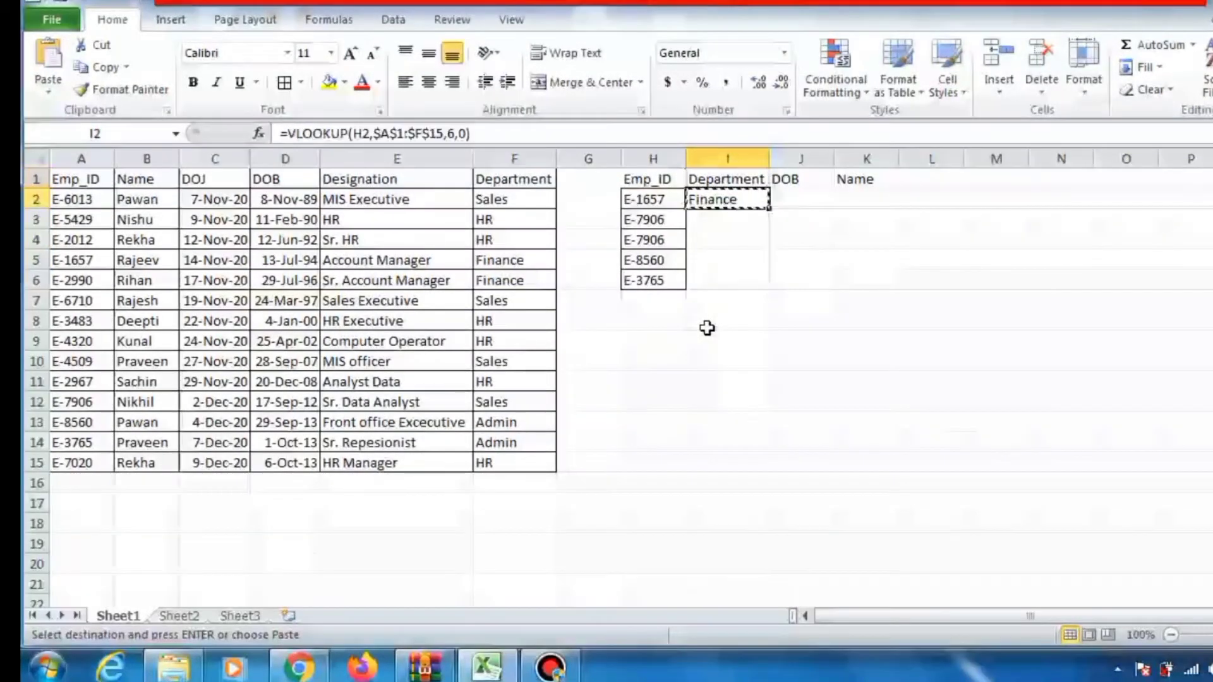
key("shift+Down")
key("shift+Down")
key("shift+Down")
key("shift+Down")
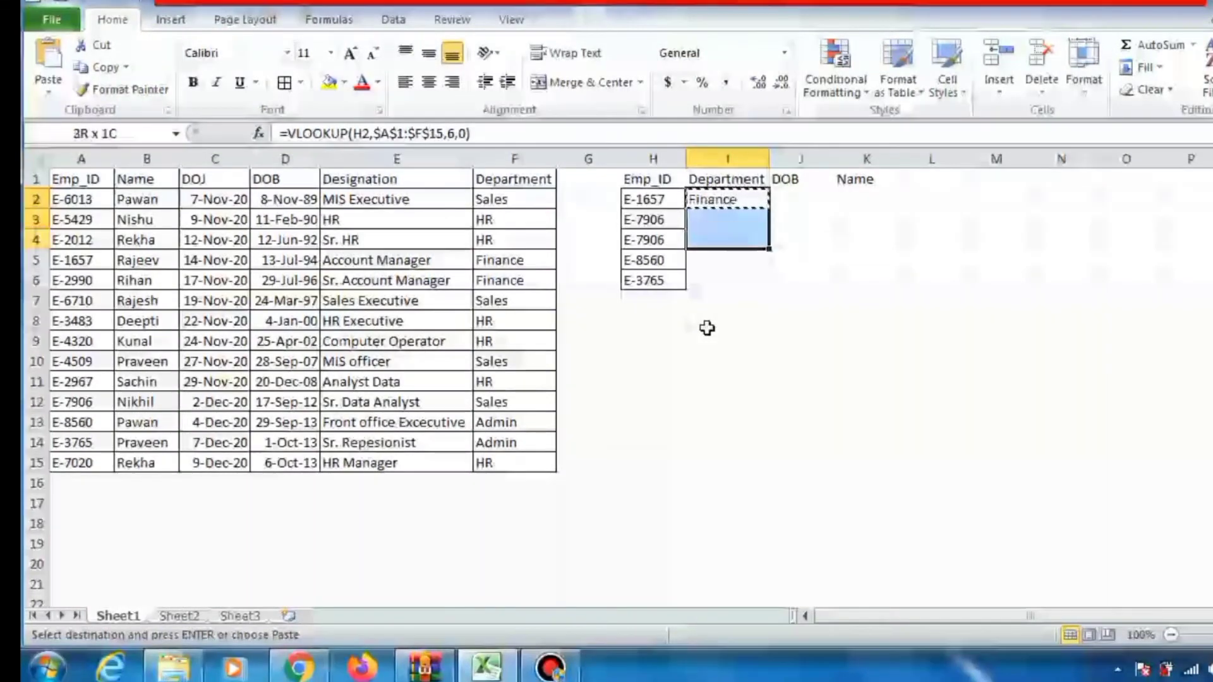
key("Return")
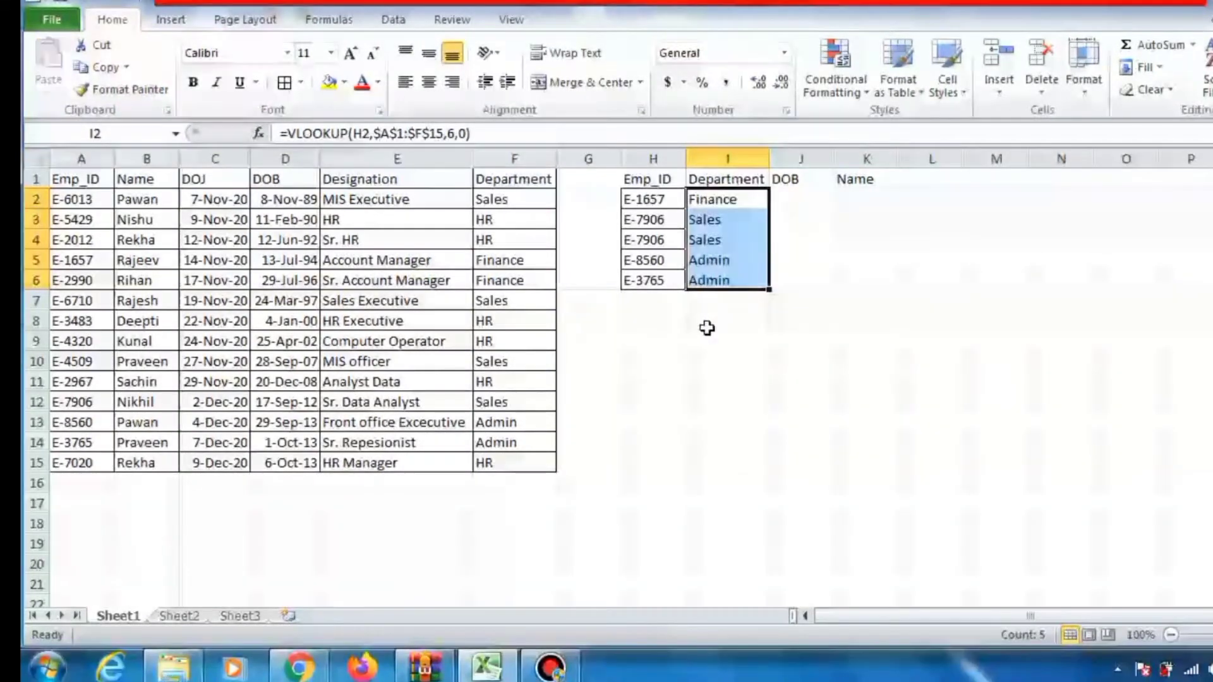
Copy the Department formula from I2 across into the DOB cell J2
key("Up")
key("Right")
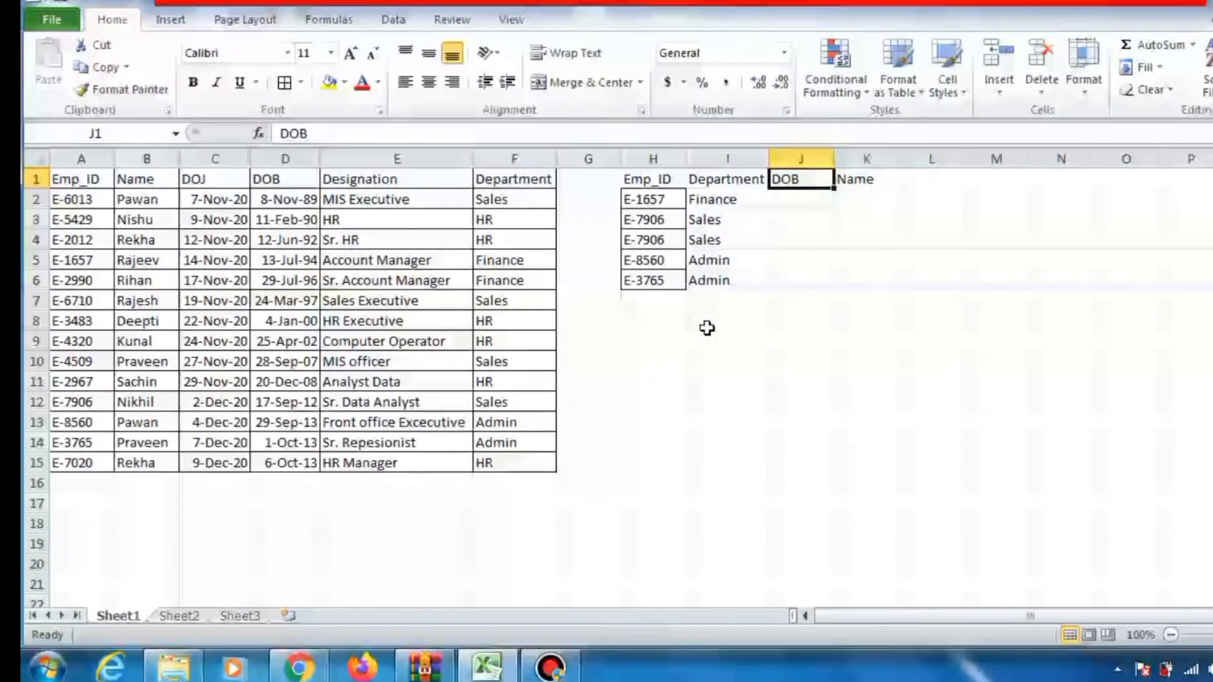
key("Down")
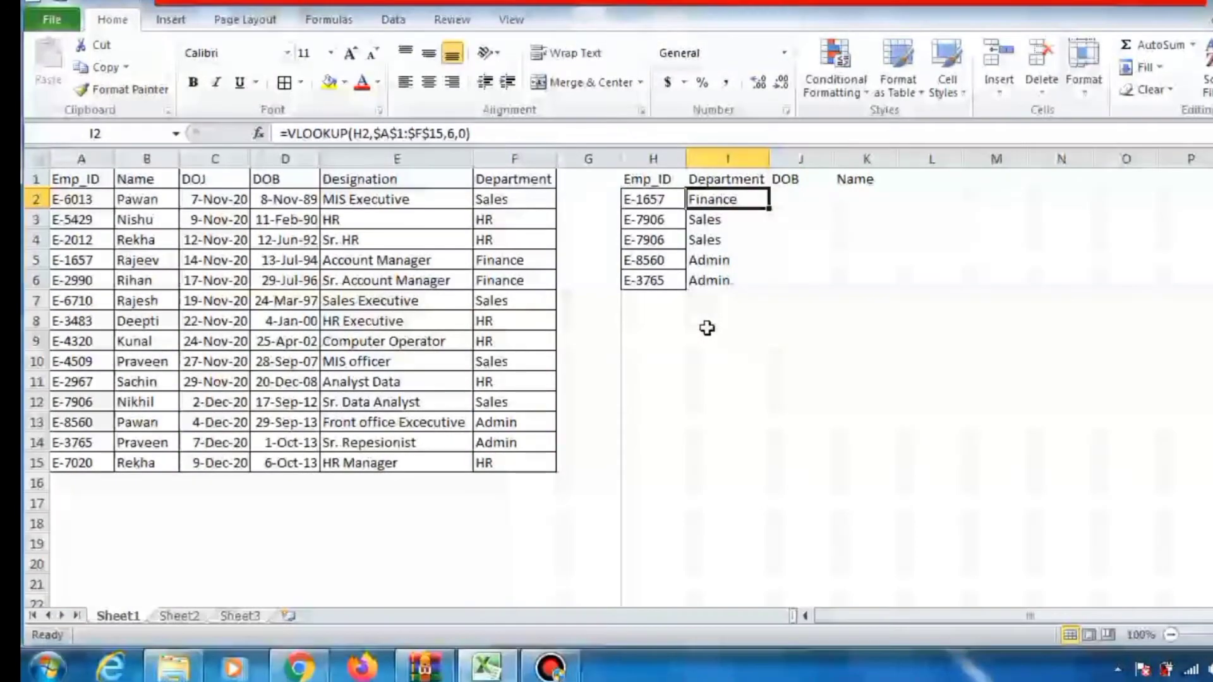
key("ctrl+c")
key("Right")
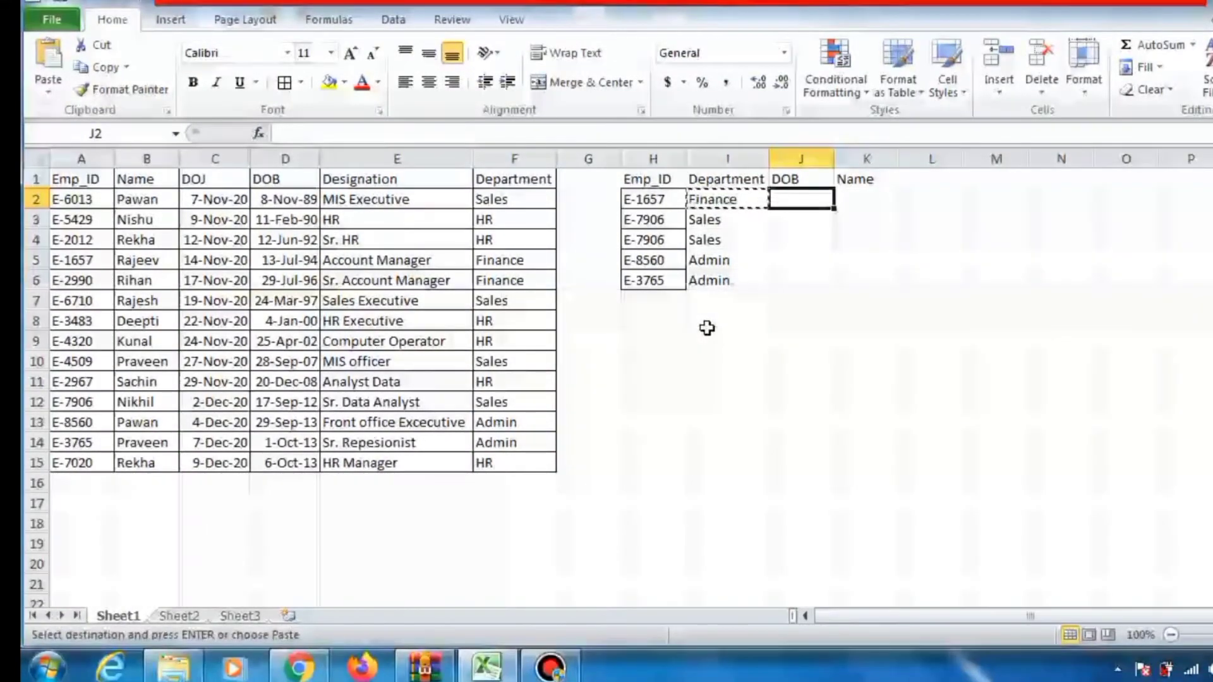
key("Return")
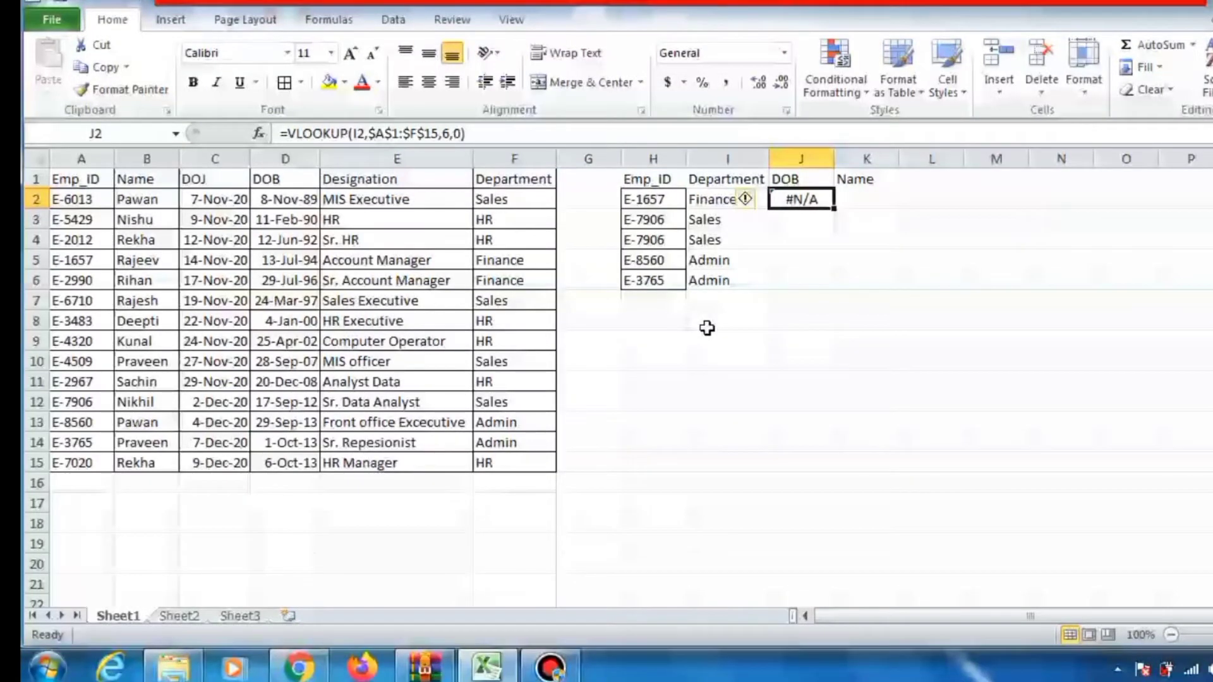
Try to lock the lookup column in J2's copied formula by changing the lookup value to $I2
key("Left")
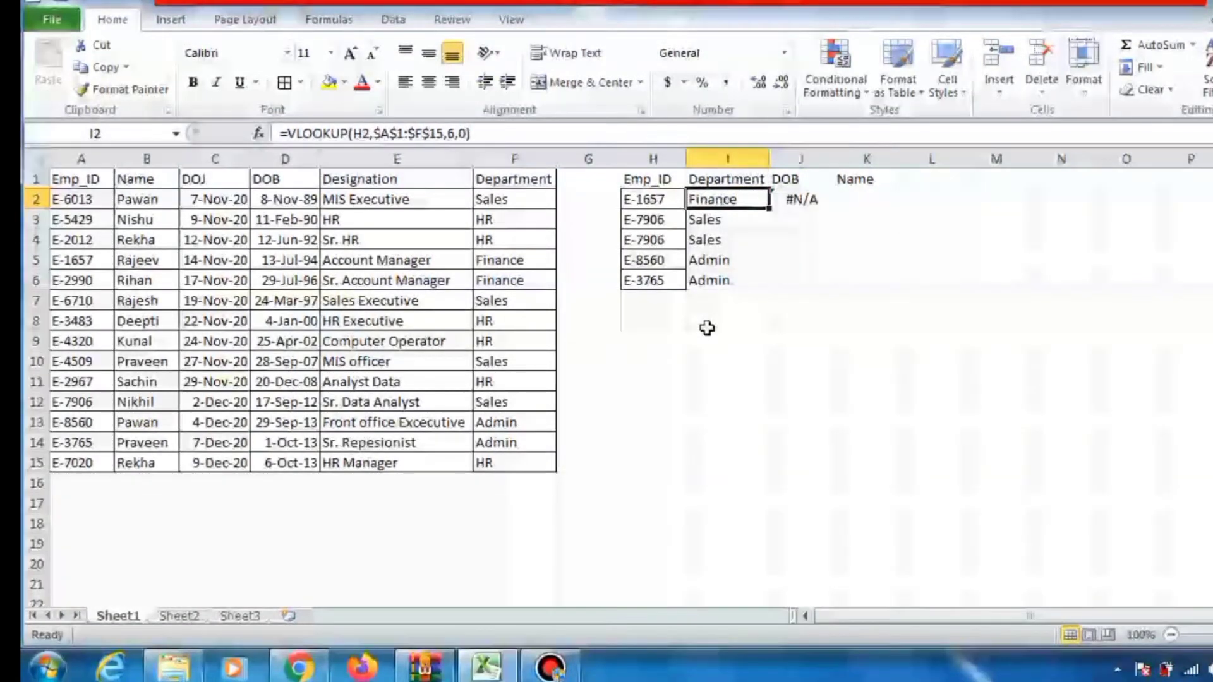
key("Right")
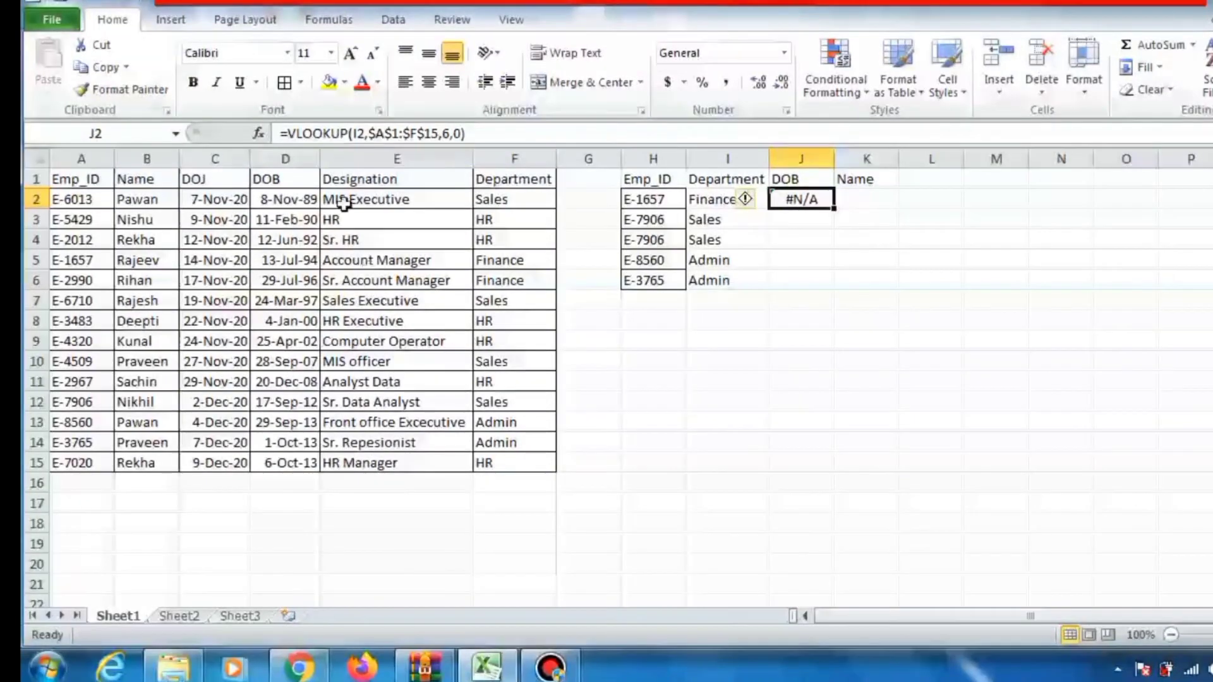
key("F2")
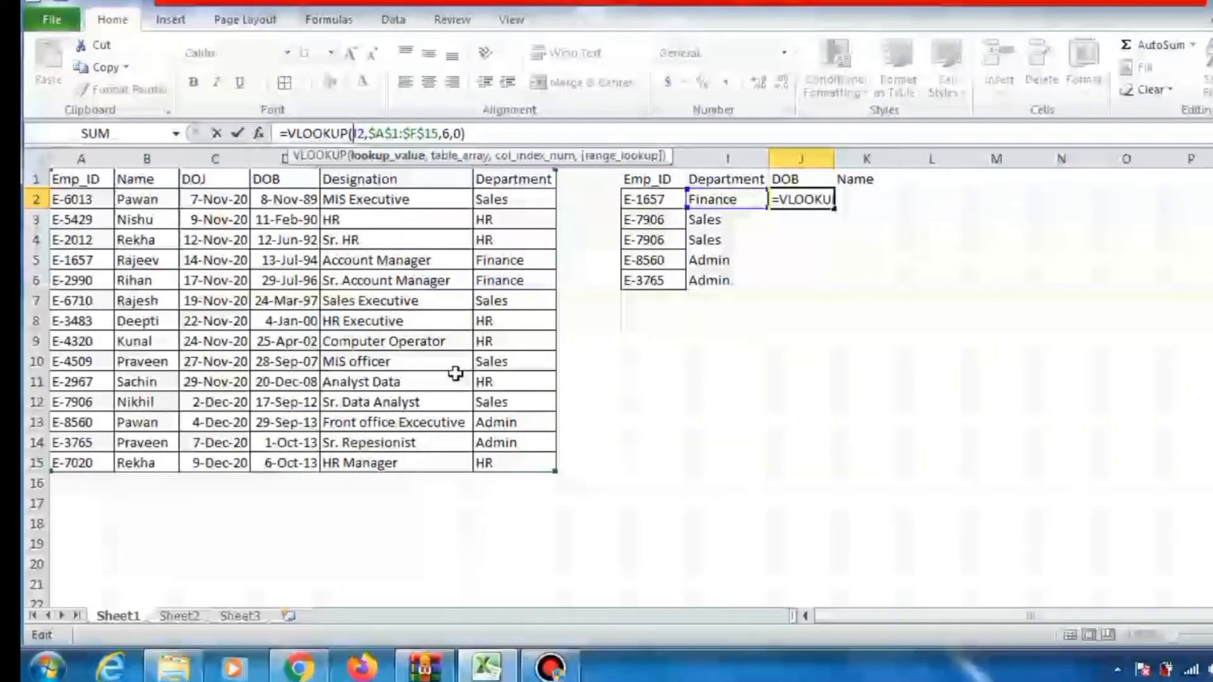
key("Right")
key("Right")
key("Right")
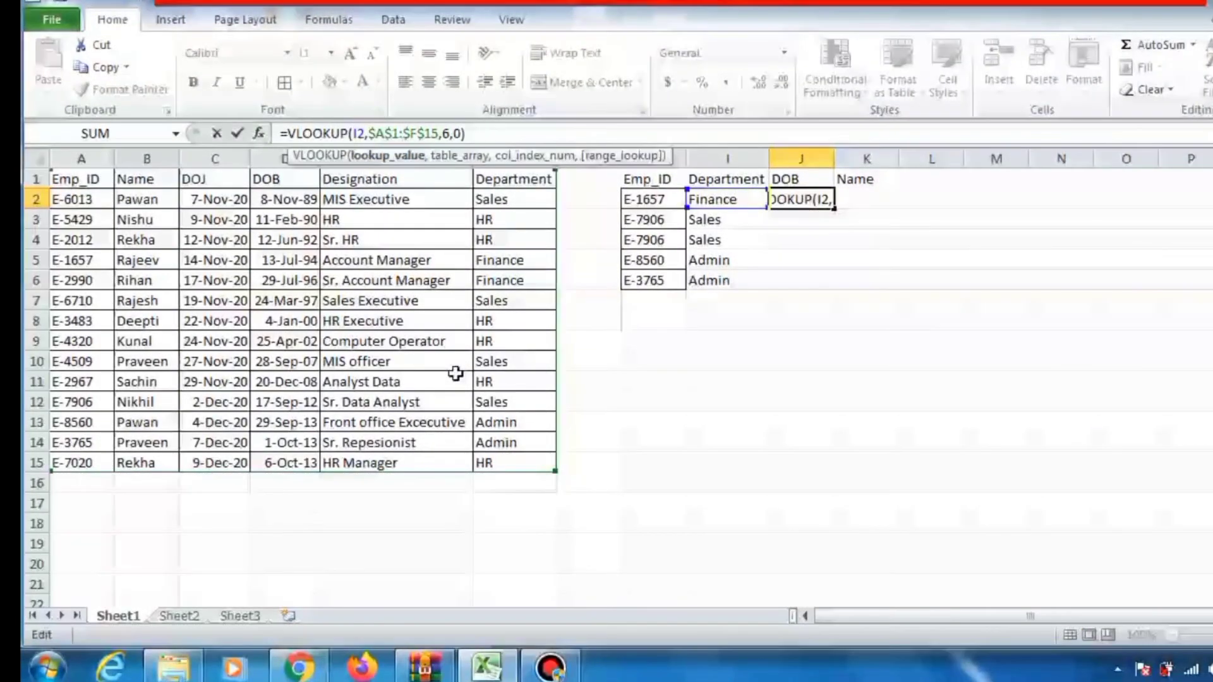
type("$")
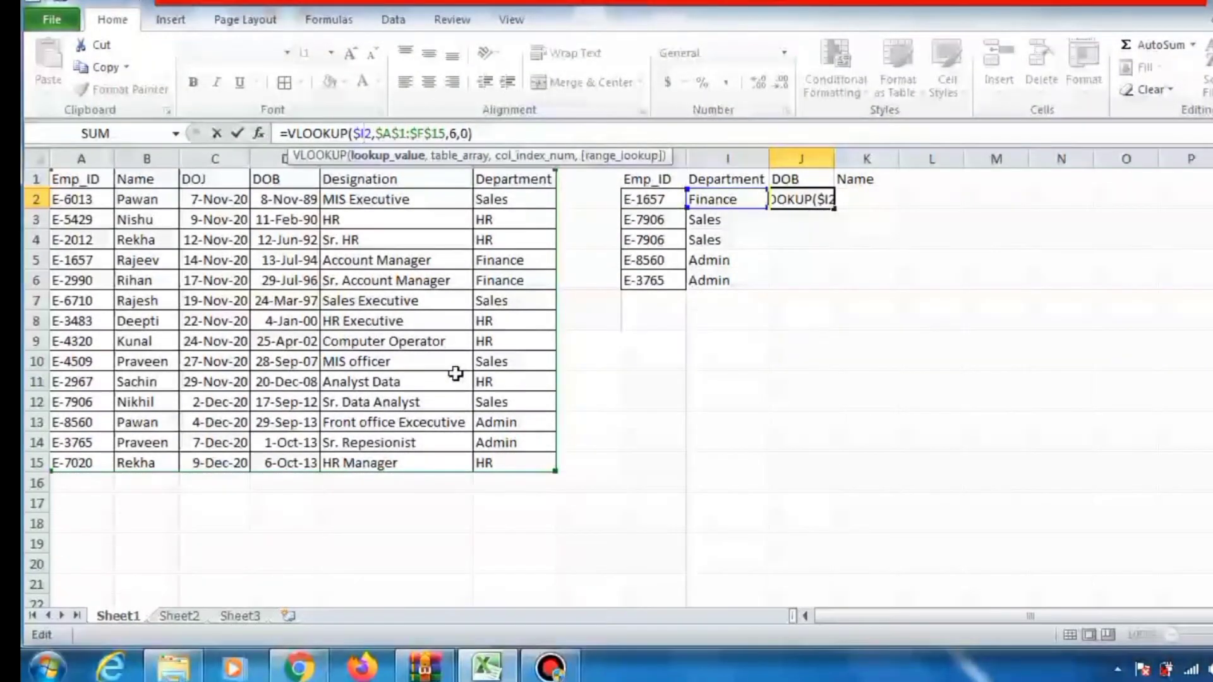
key("BackSpace")
key("BackSpace")
key("BackSpace")
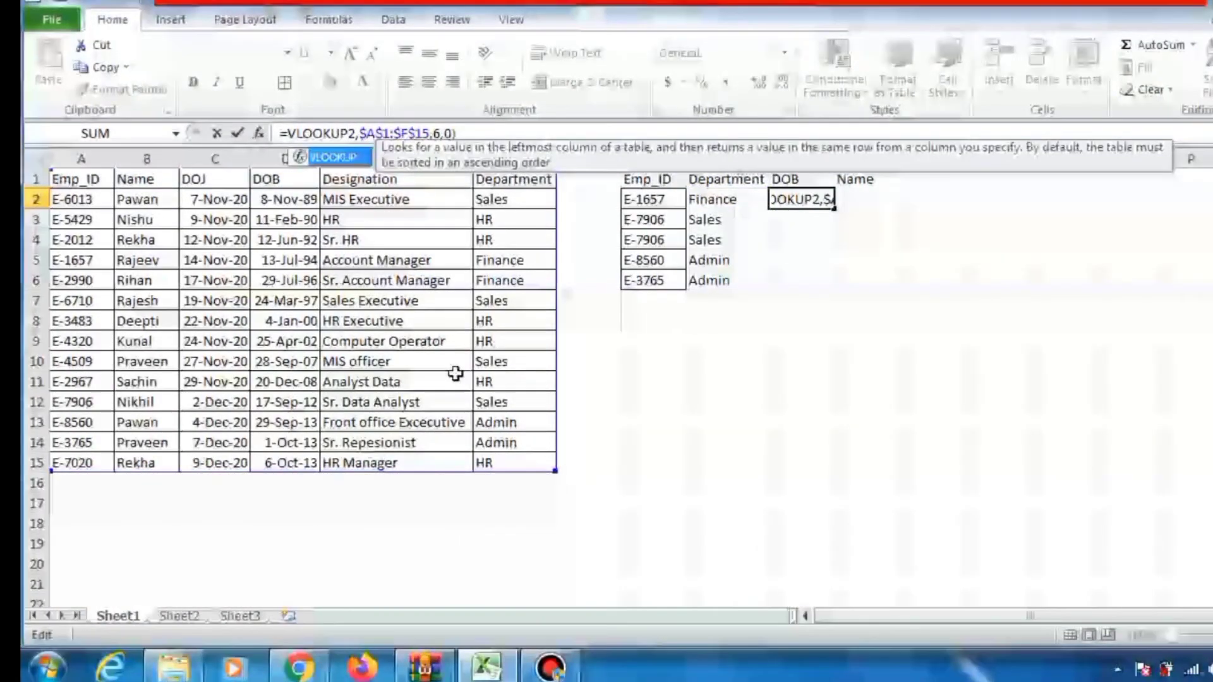
type("(")
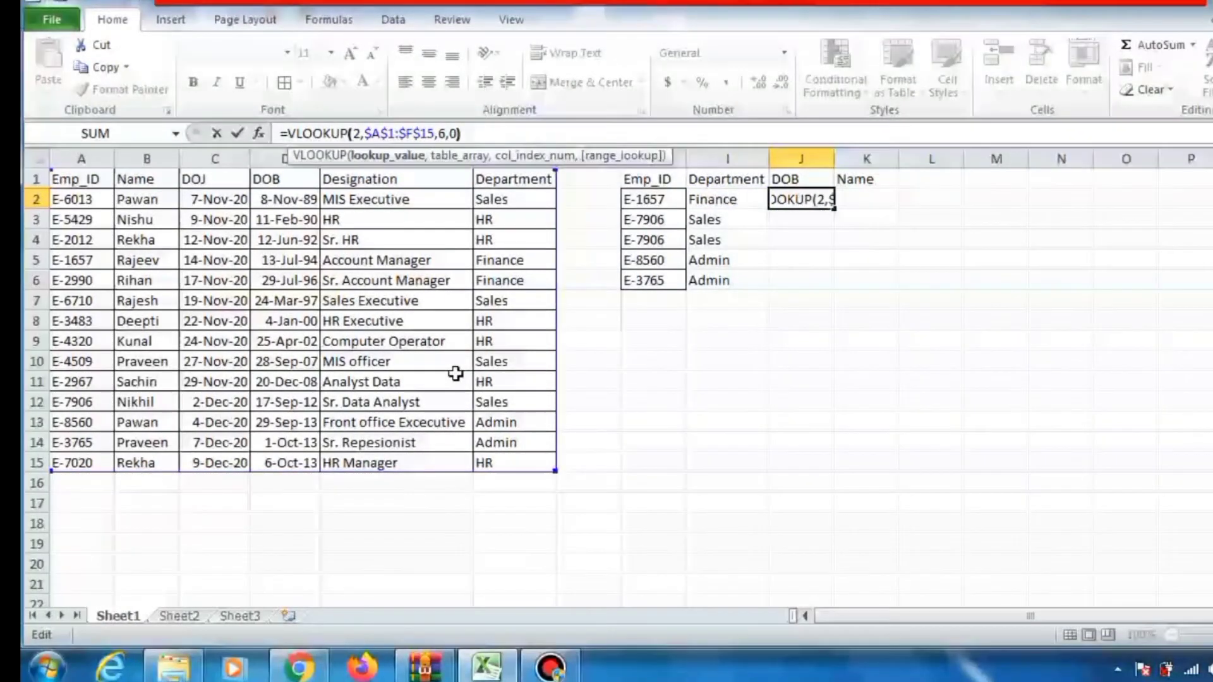
Clear the whole VLOOKUP formula from the DOB cell J2
left_click_drag(463, 134, 269, 120)
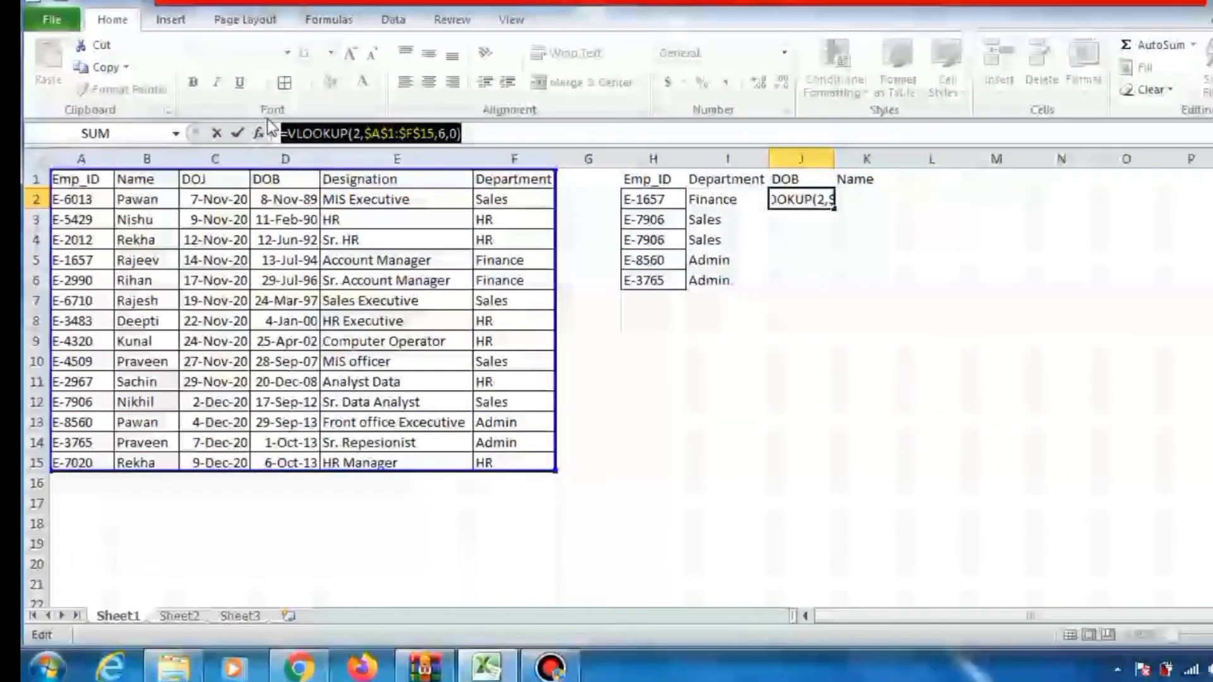
key("BackSpace")
key("Tab")
Make the lookup value in I2's VLOOKUP column-absolute as $H2
key("Left")
key("Left")
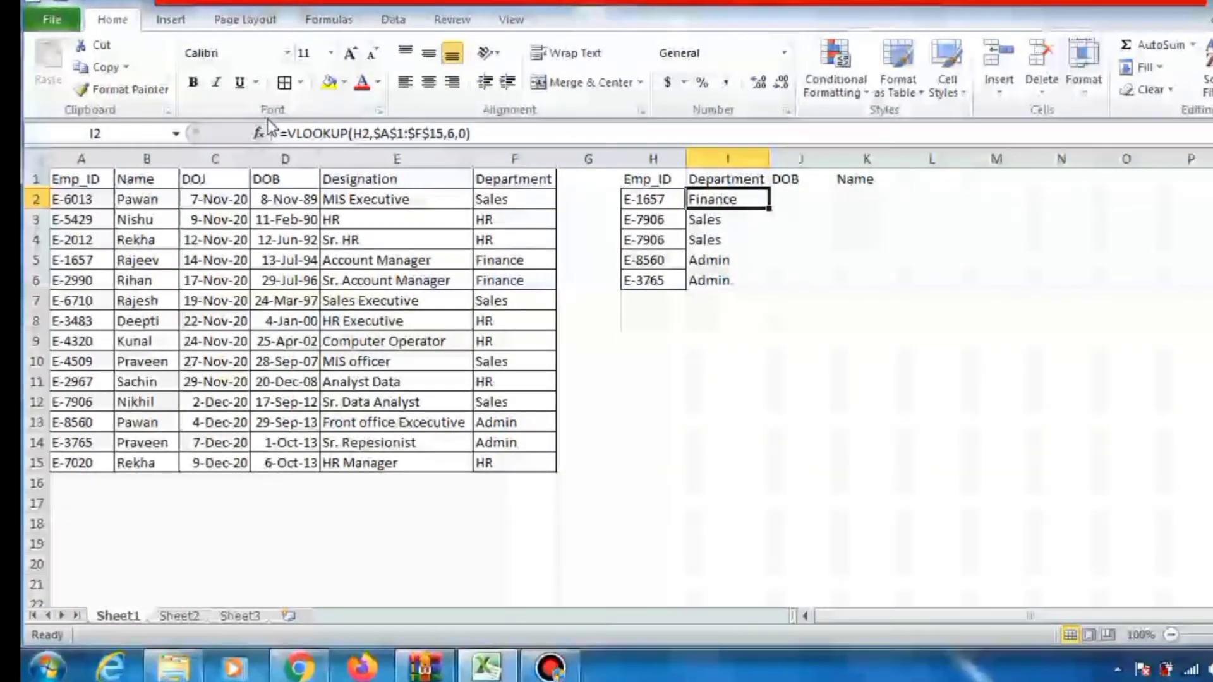
key("Left")
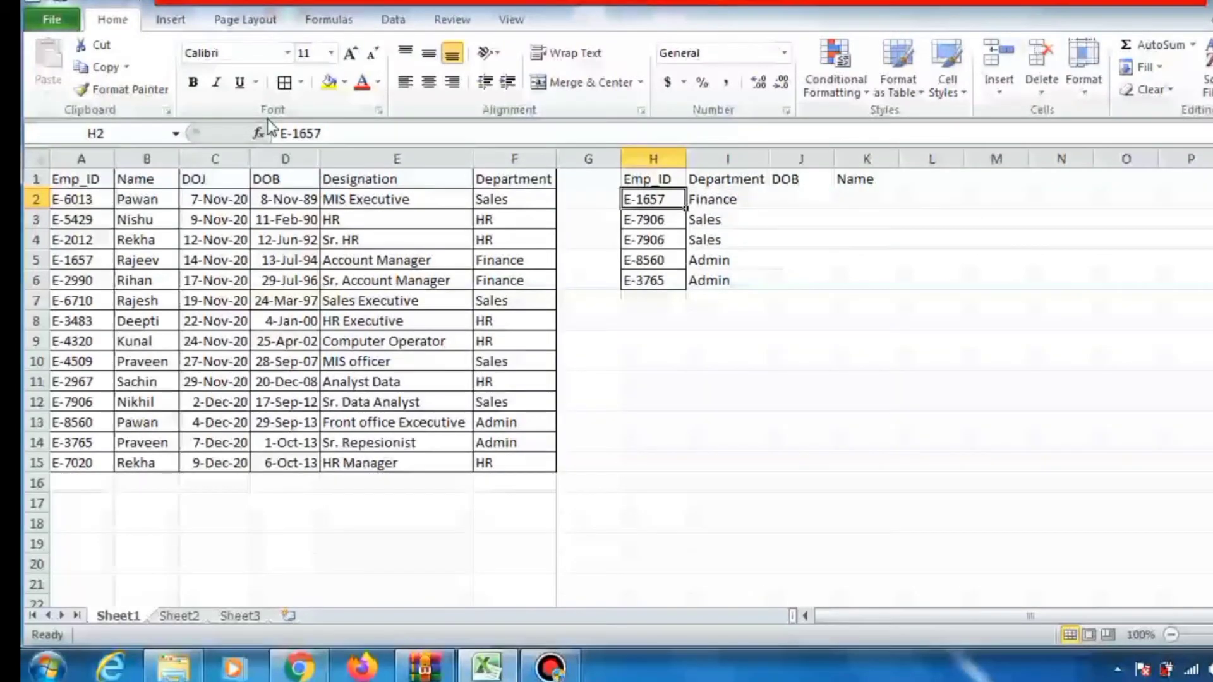
key("Right")
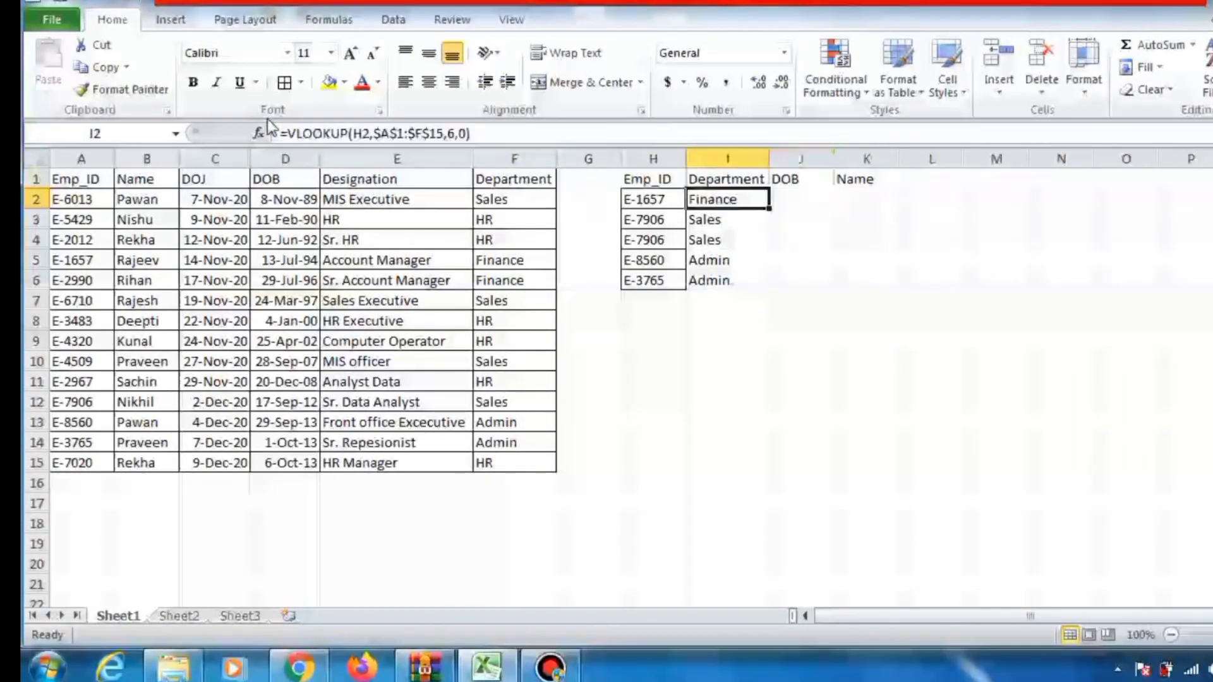
left_click(351, 134)
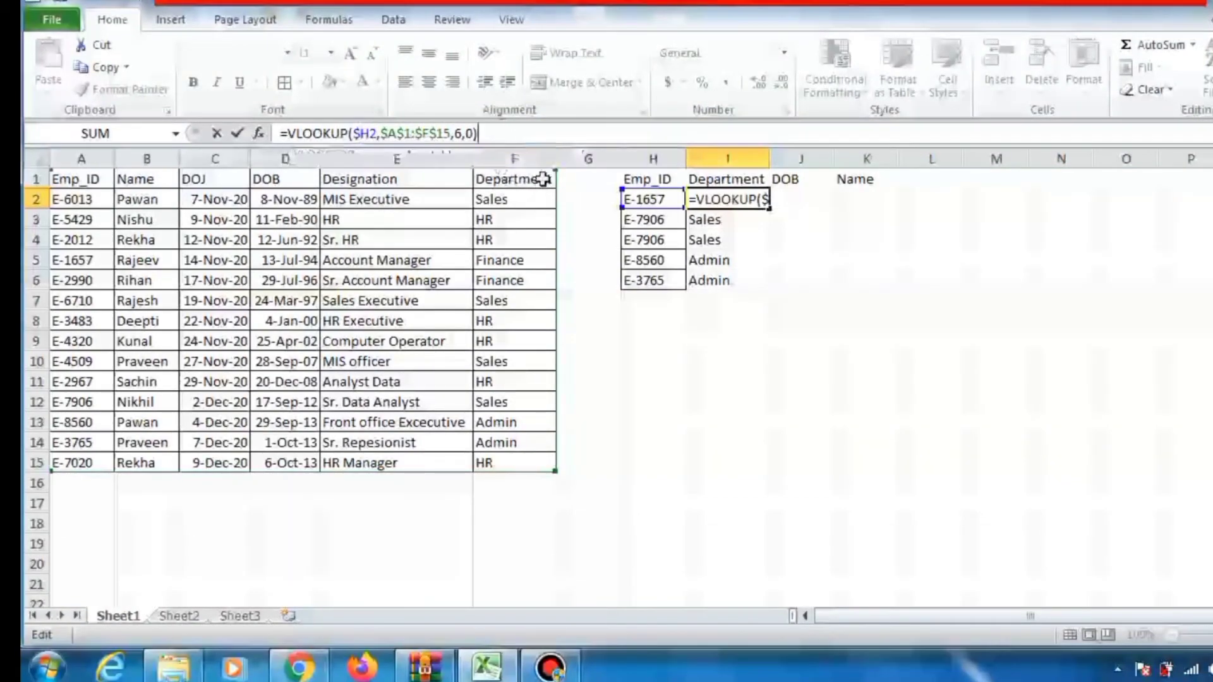
key("Return")
Copy the formula from I2 across into the DOB cell J2 and the Name cell K2
key("Up")
key("ctrl+c")
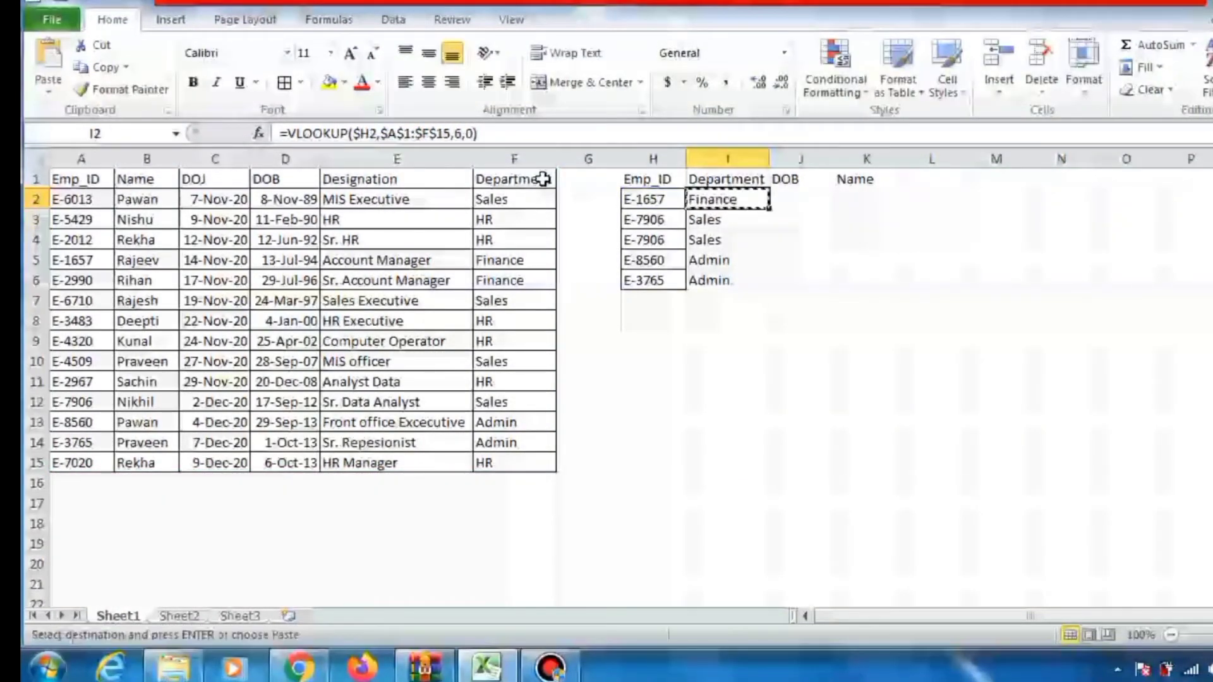
key("Right")
key("Return")
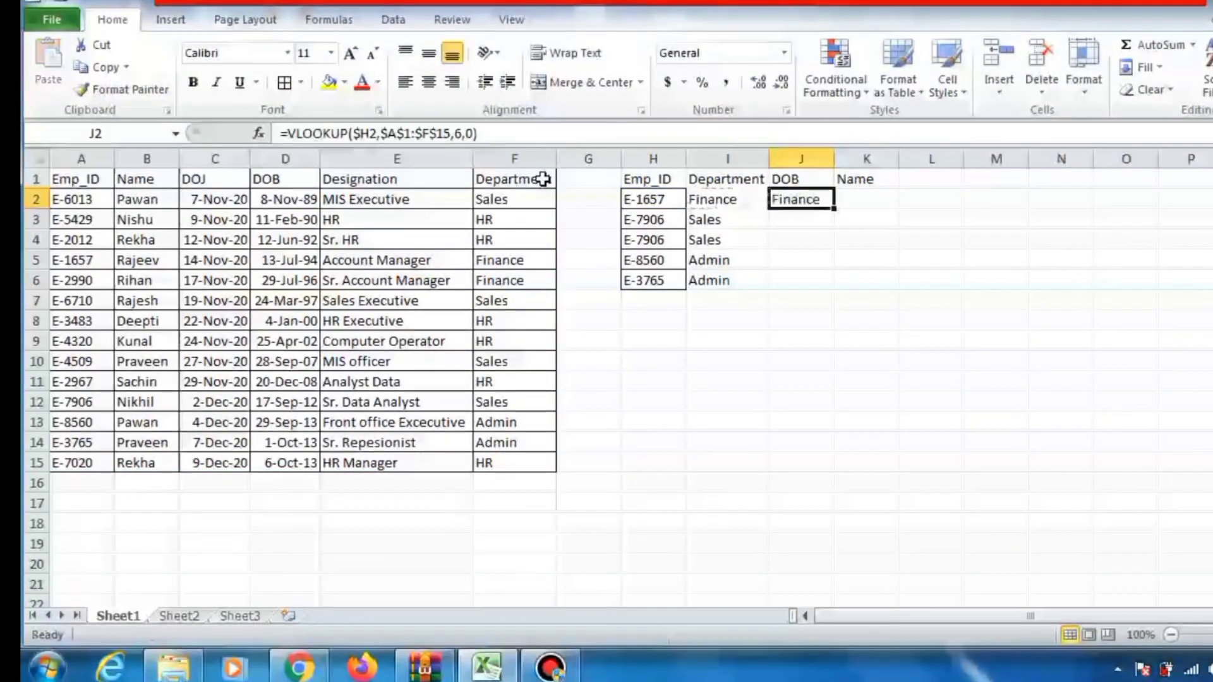
key("ctrl+c")
key("Right")
key("Return")
Set the column index in J2's VLOOKUP to 4 so it looks up the DOB
key("Left")
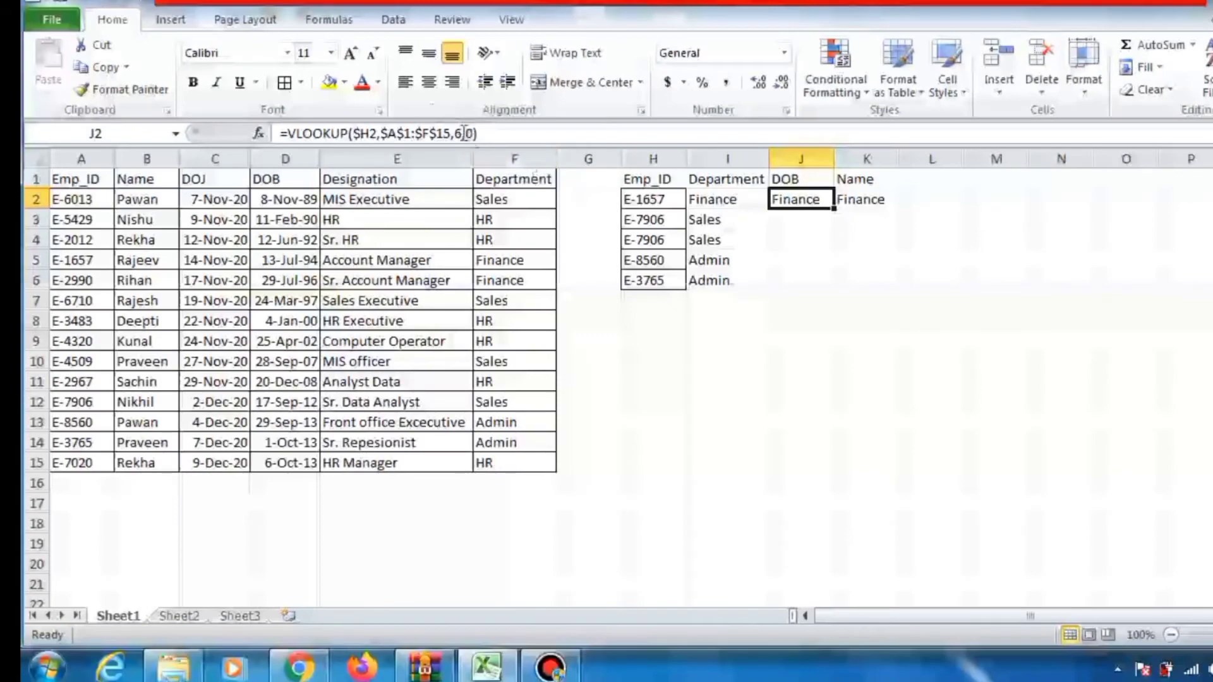
key("F2")
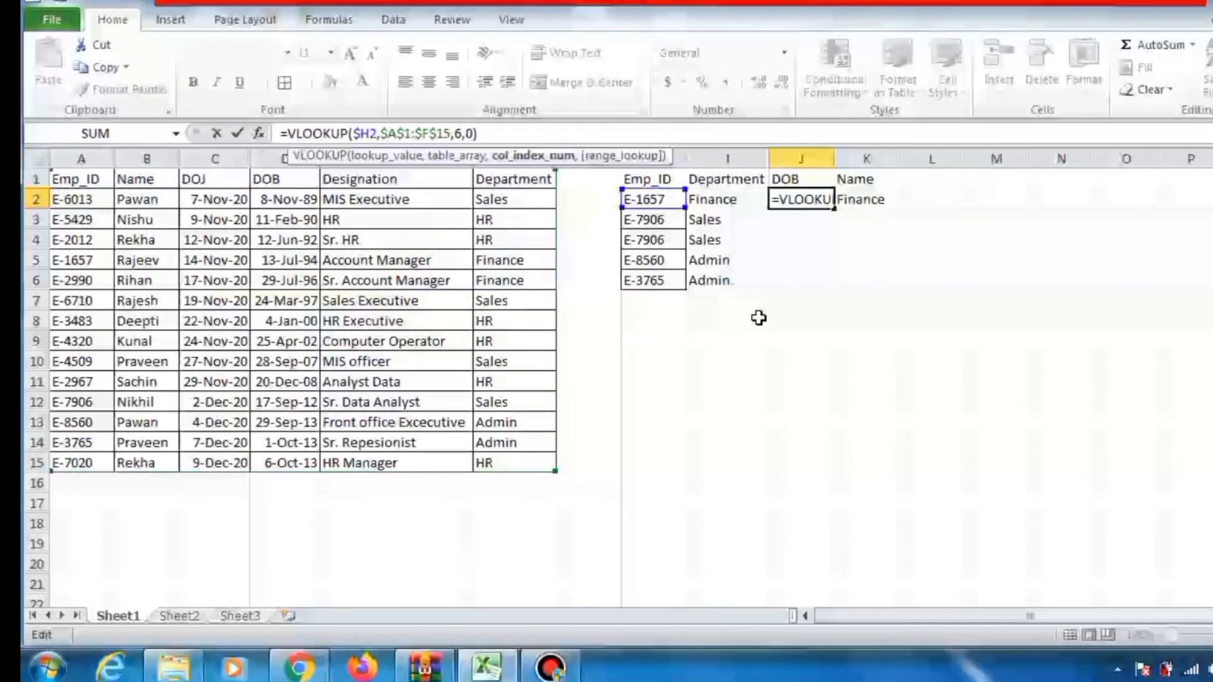
key("BackSpace")
type("4")
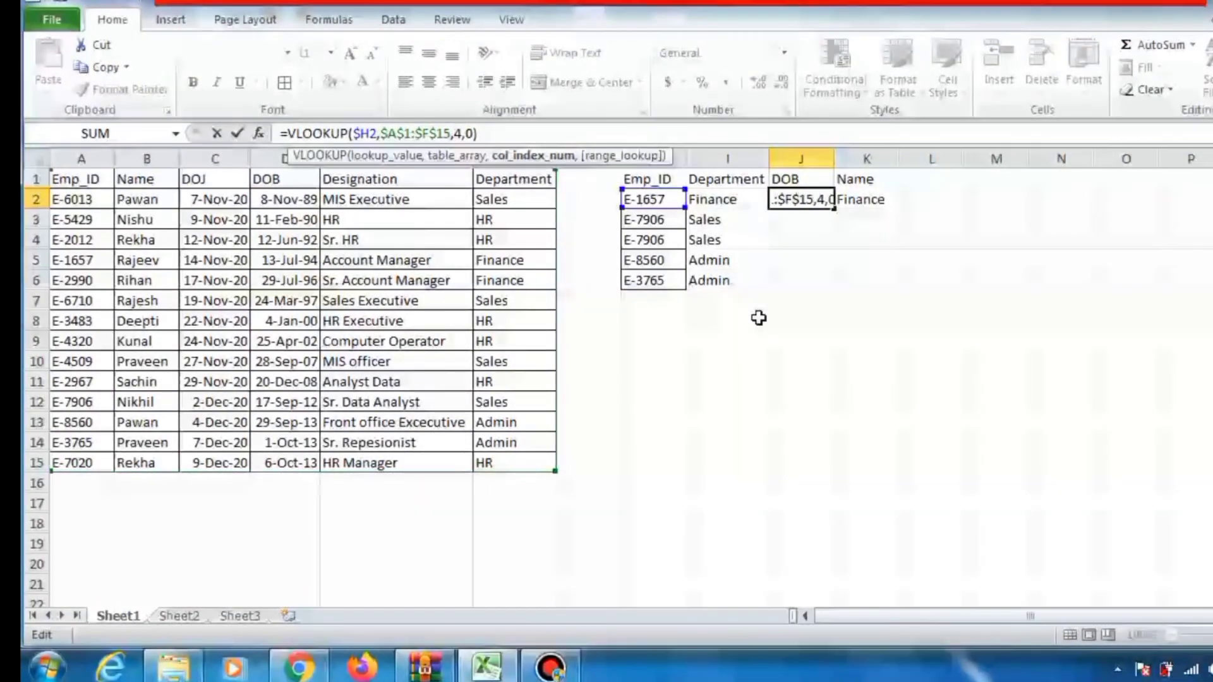
key("Return")
Copy the DOB formula from J2 down through J6 for the remaining Emp_IDs
key("Up")
key("ctrl+c")
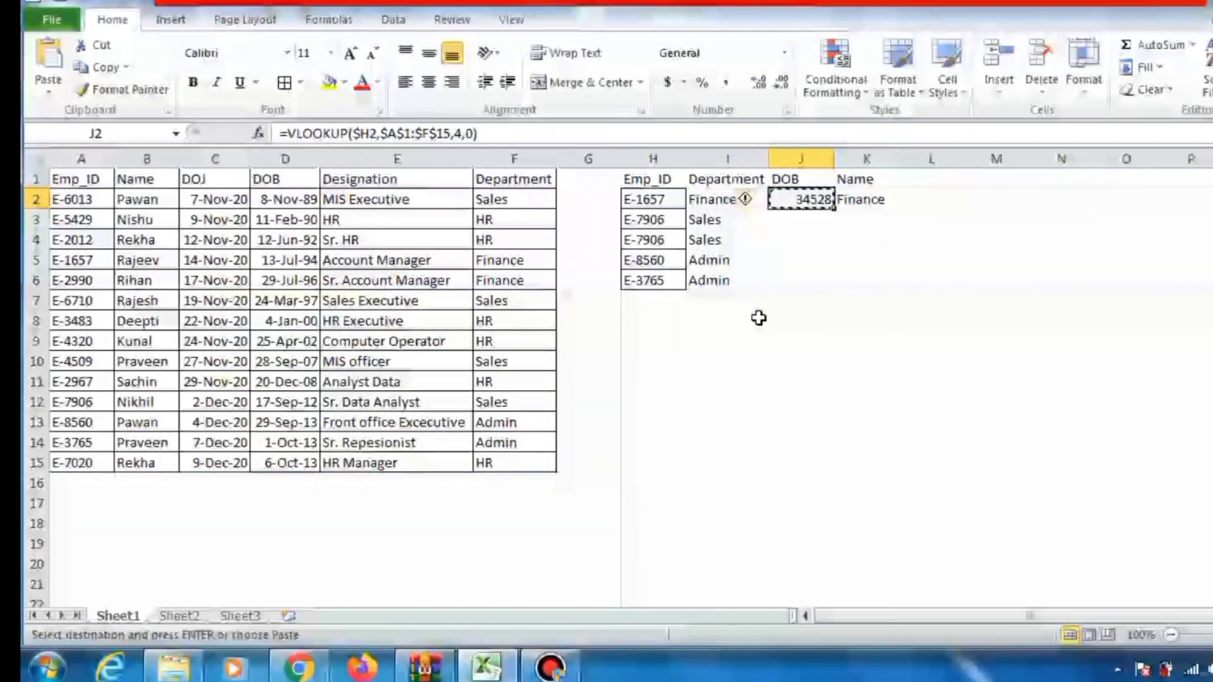
key("shift+Down")
key("shift+Down")
key("shift+Down")
key("shift+Down")
key("Return")
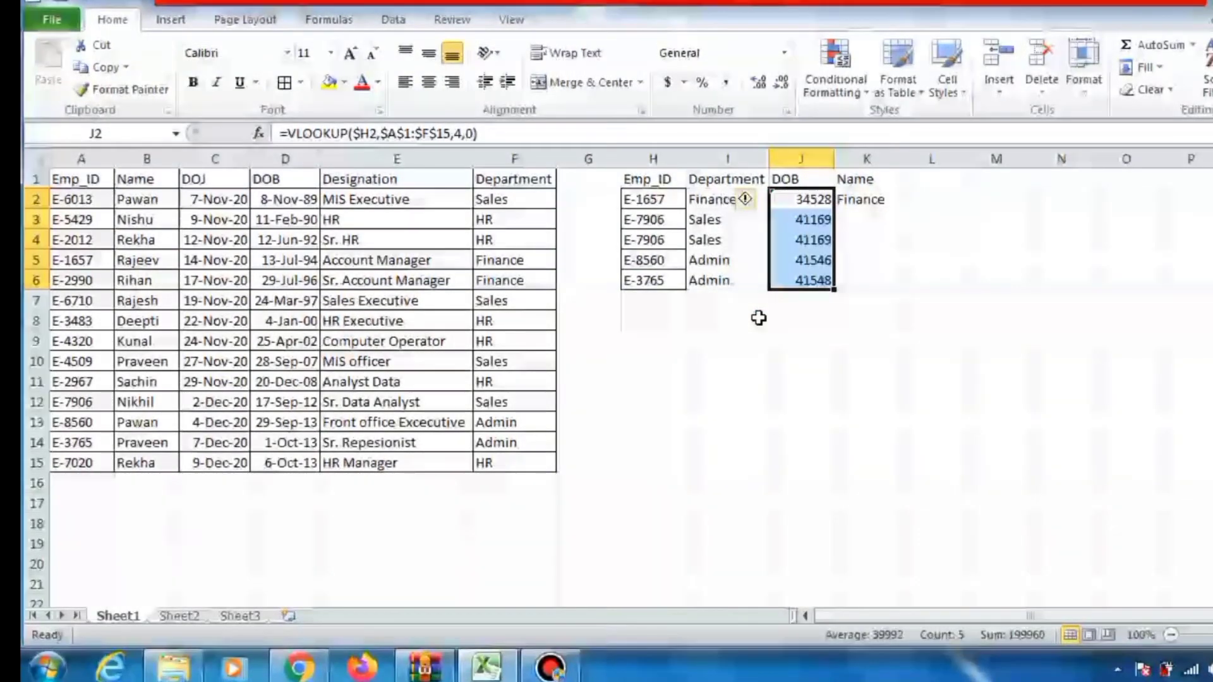
Format the DOB results in J2:J6 as dates of the type 14-Mar-01
key("ctrl+1")
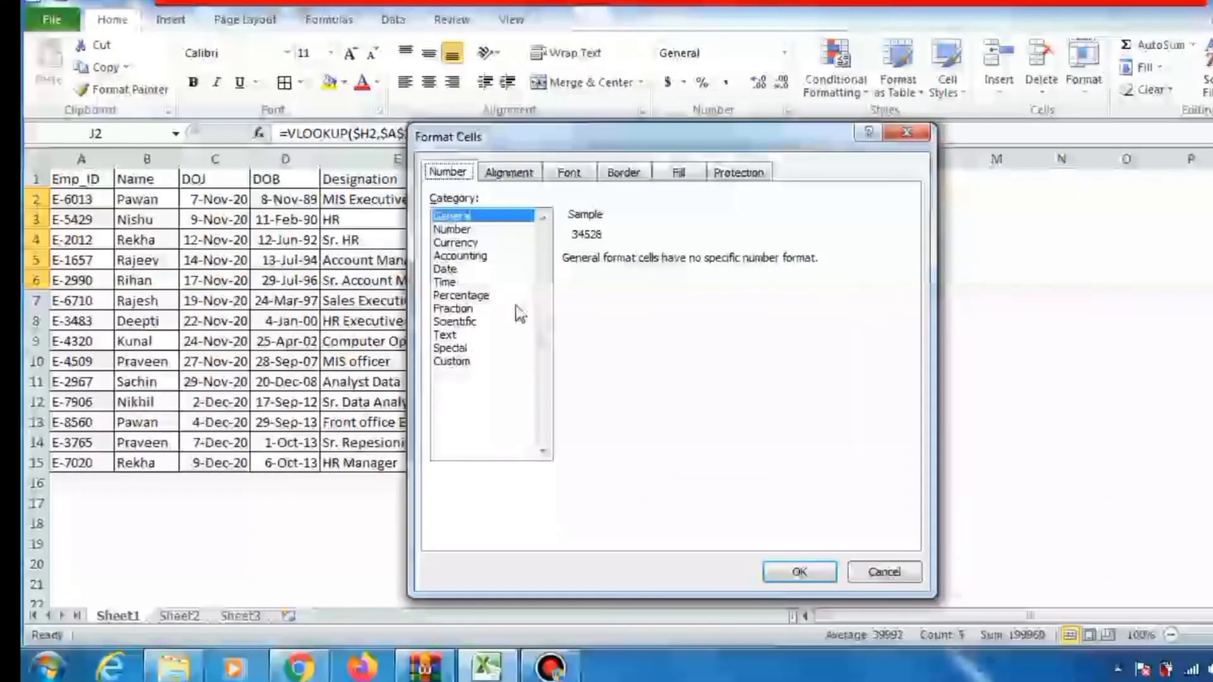
left_click(455, 269)
left_click(625, 355)
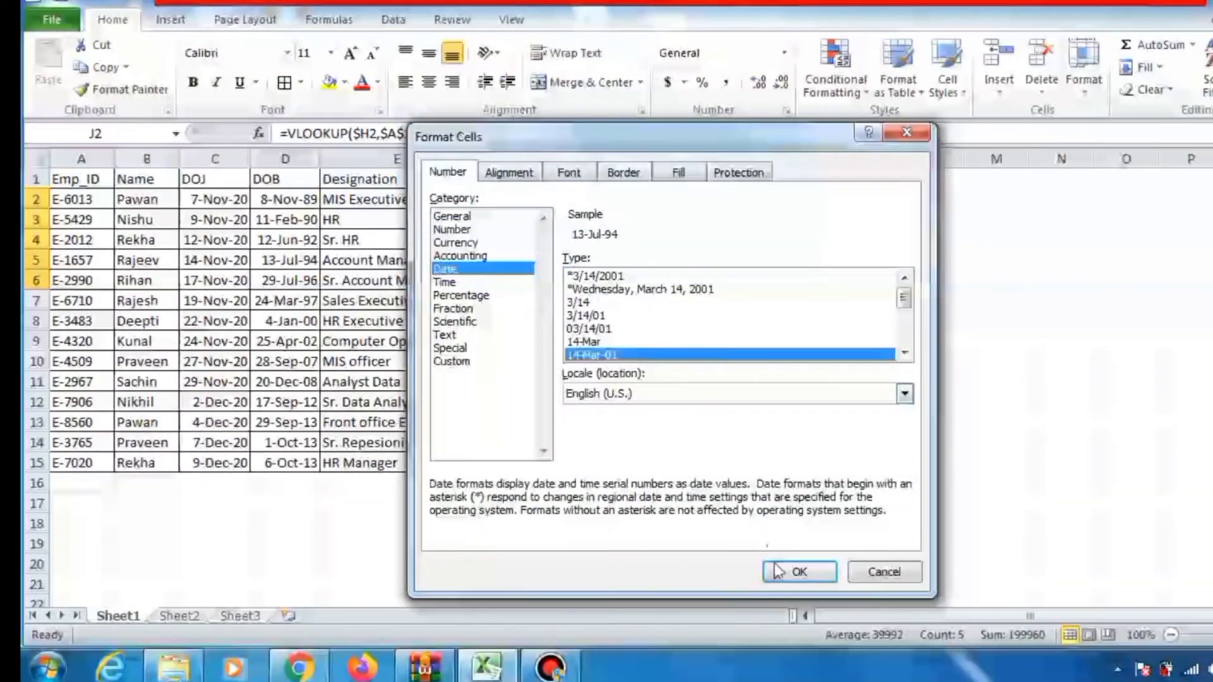
left_click(779, 573)
left_click(821, 326)
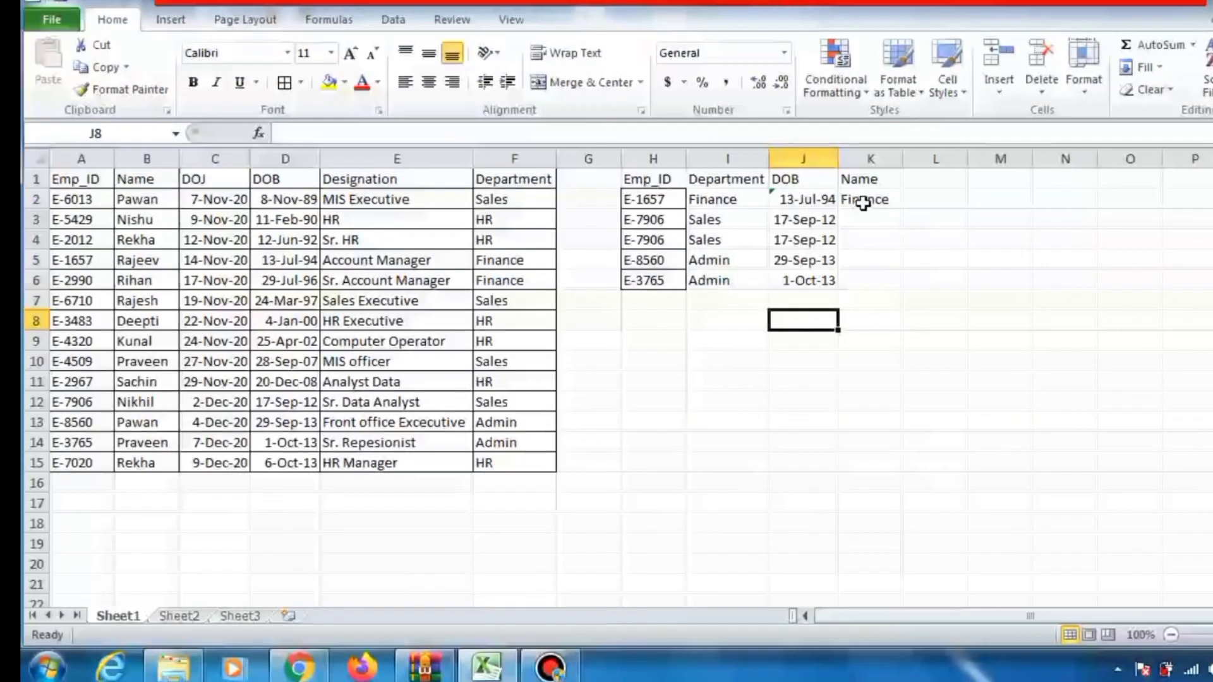
Set the column index in K2's VLOOKUP to 2 so it looks up the employee's name
left_click(863, 200)
key("Up")
key("Down")
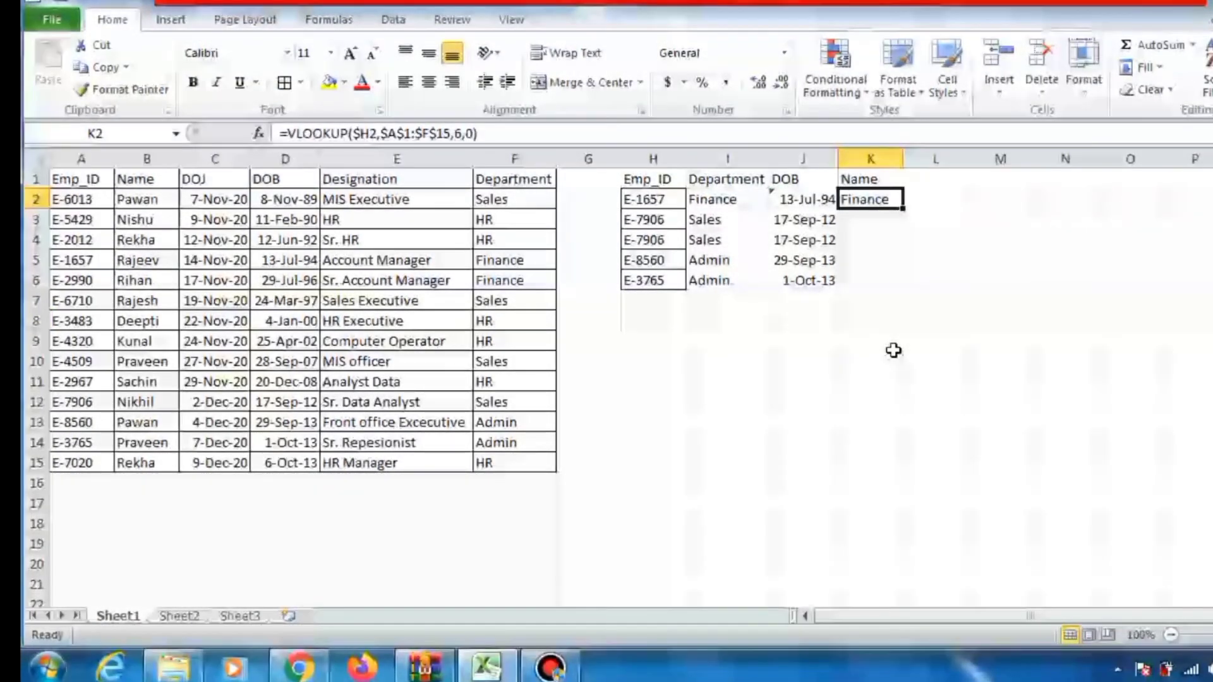
key("Left")
key("Right")
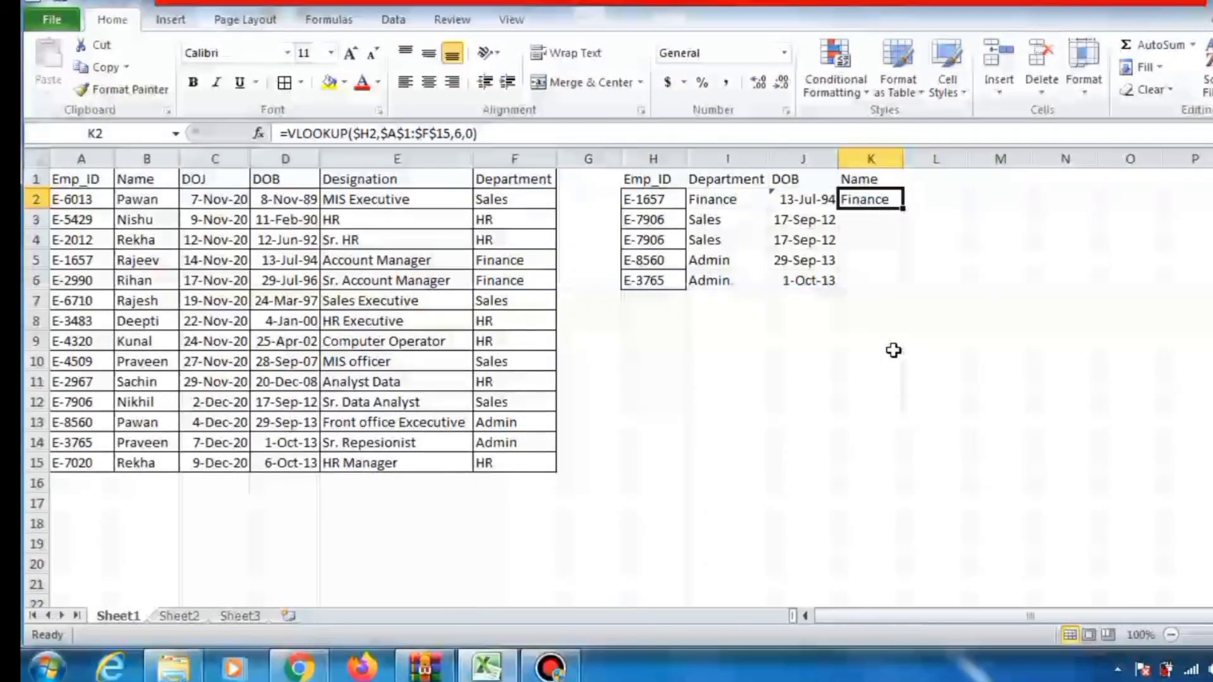
left_click(465, 133)
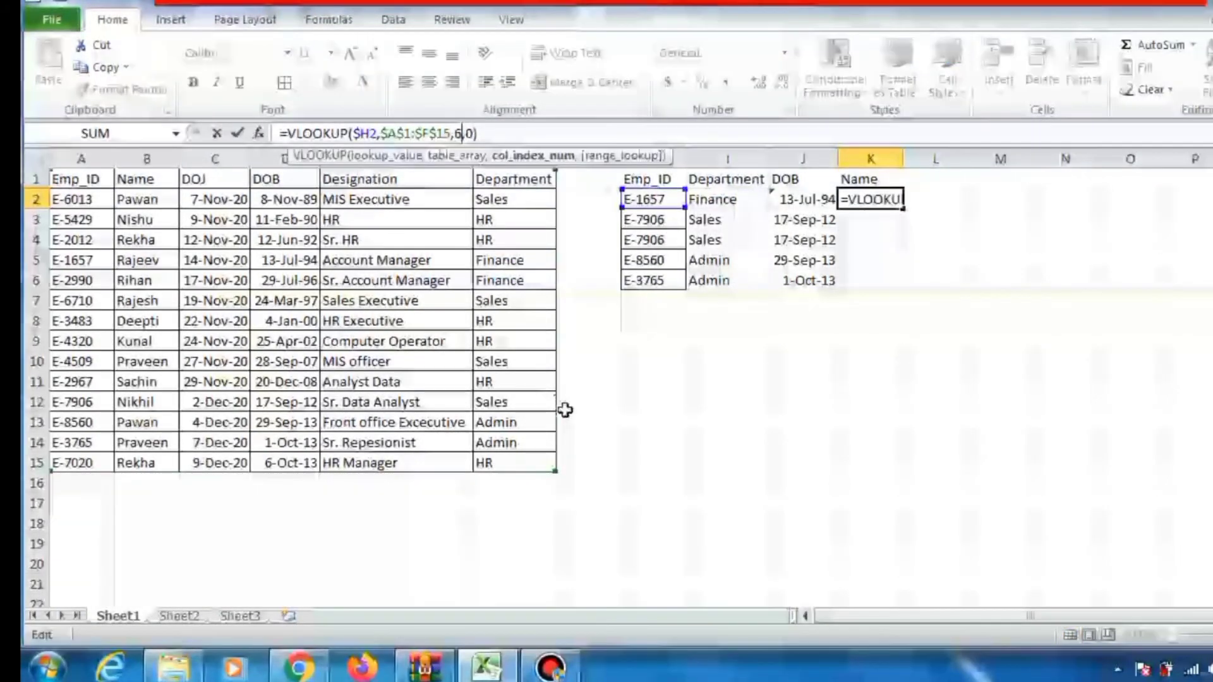
key("BackSpace")
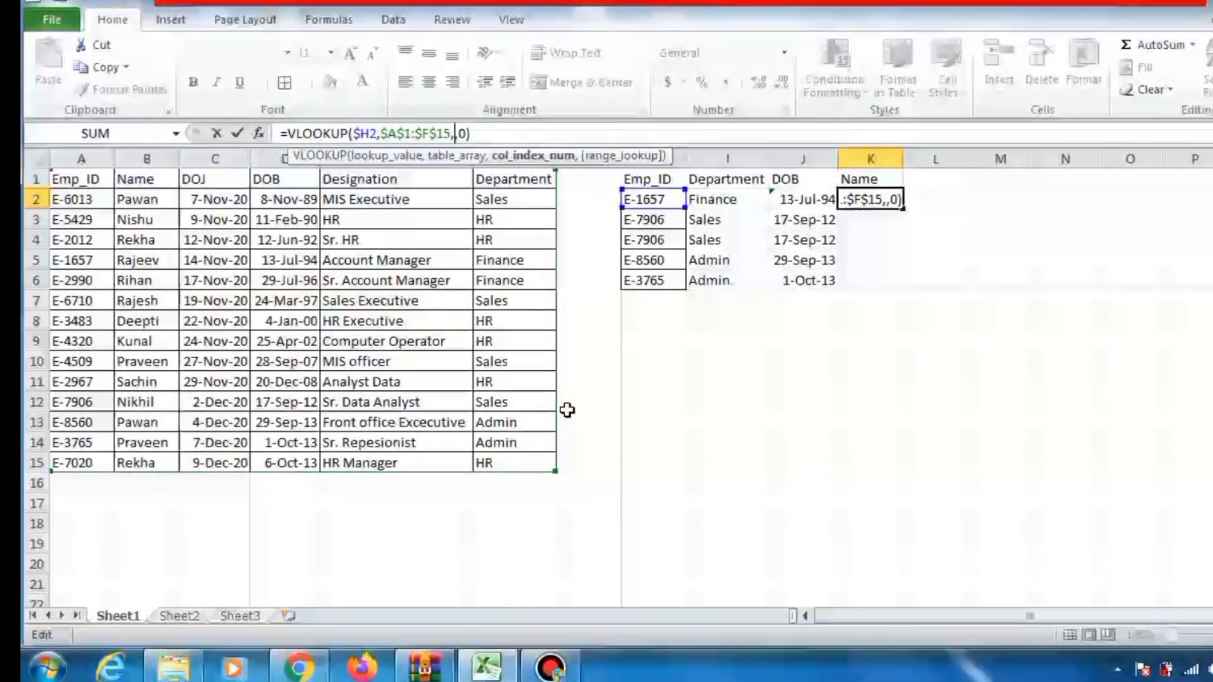
type("2")
key("Return")
Copy the Name formula from K2 down through K6 for the remaining Emp_IDs
key("Up")
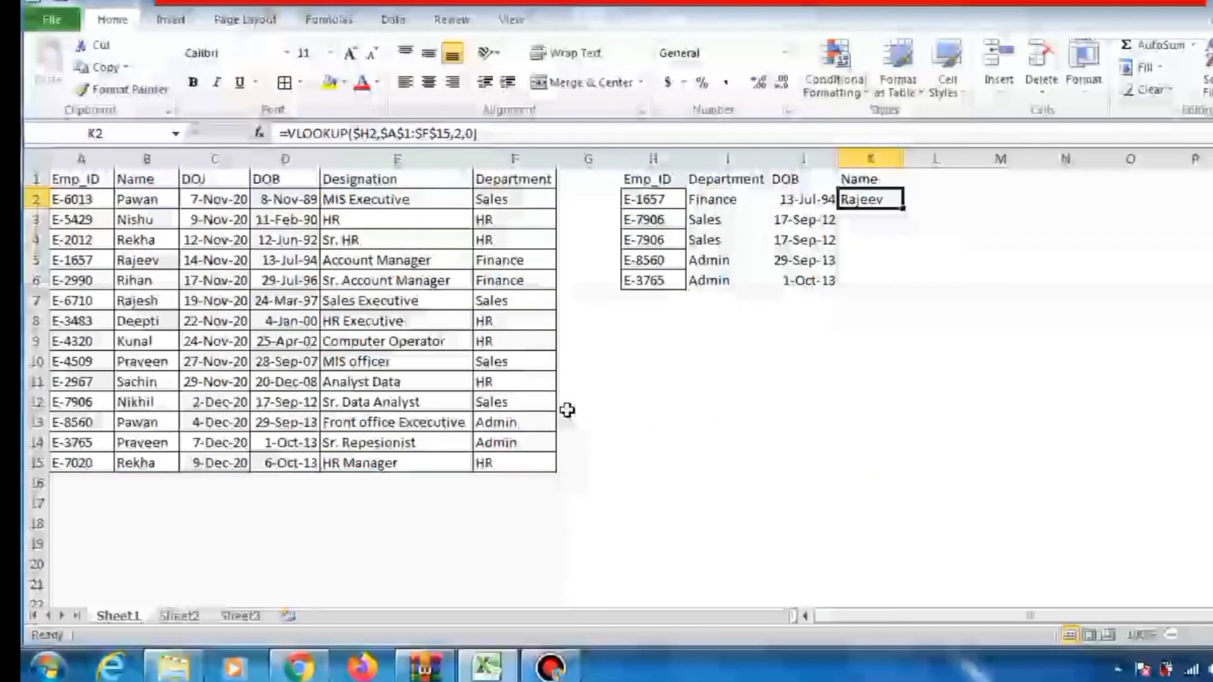
key("ctrl+c")
key("shift+Down")
key("shift+Down")
key("shift+Down")
key("shift+Down")
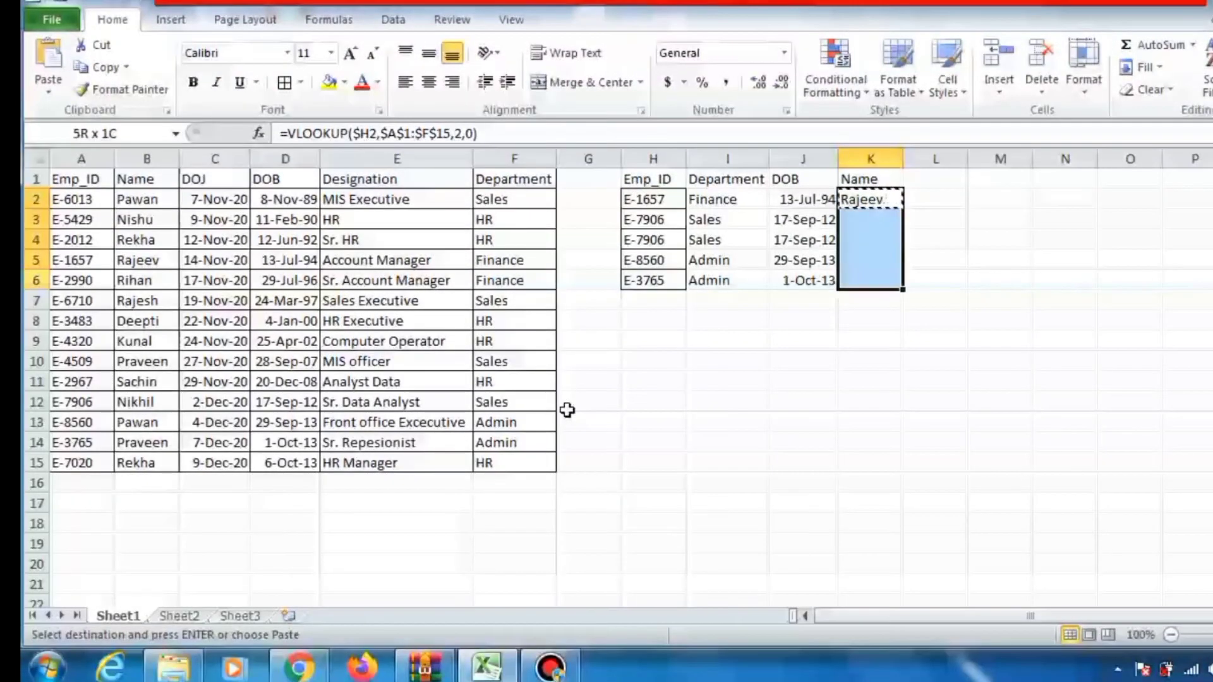
key("Return")
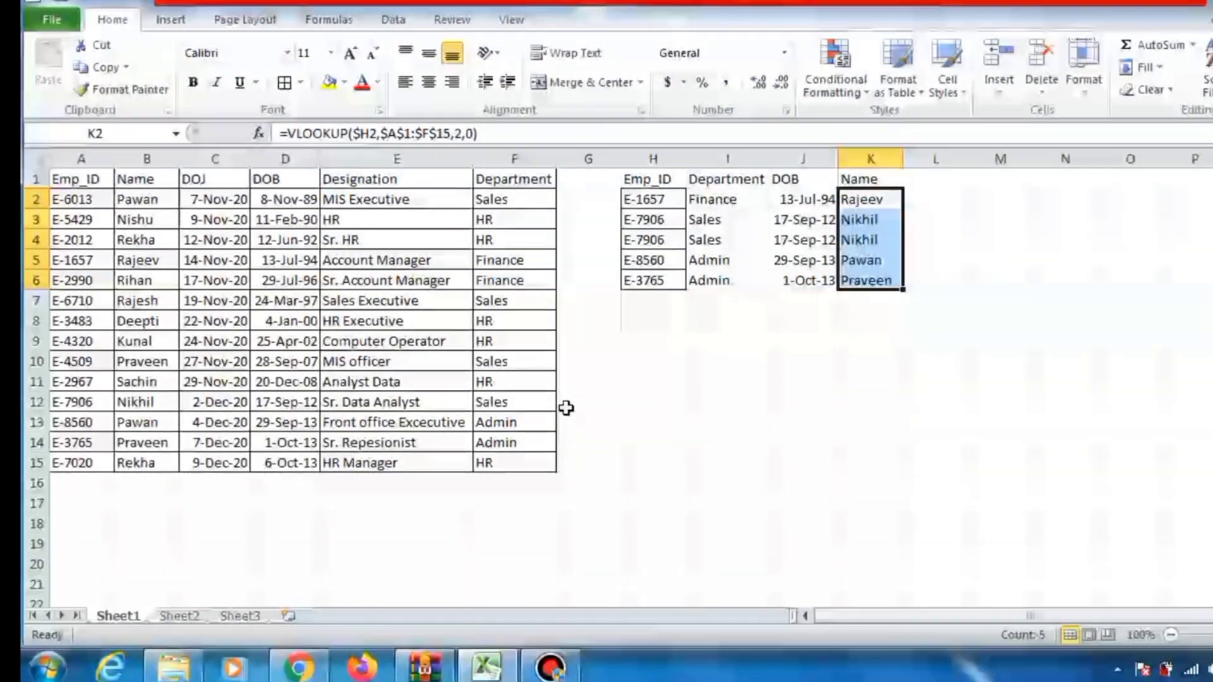
left_click(695, 316)
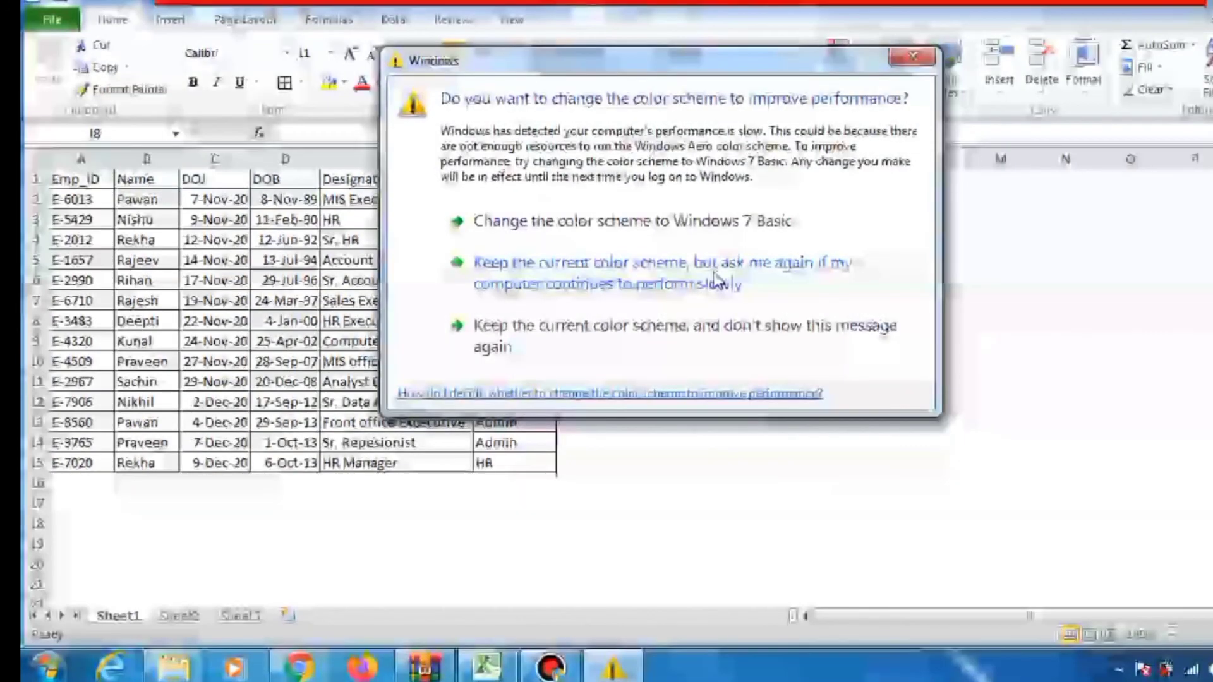
Dismiss the Windows color scheme message without choosing any of its options
left_click(913, 56)
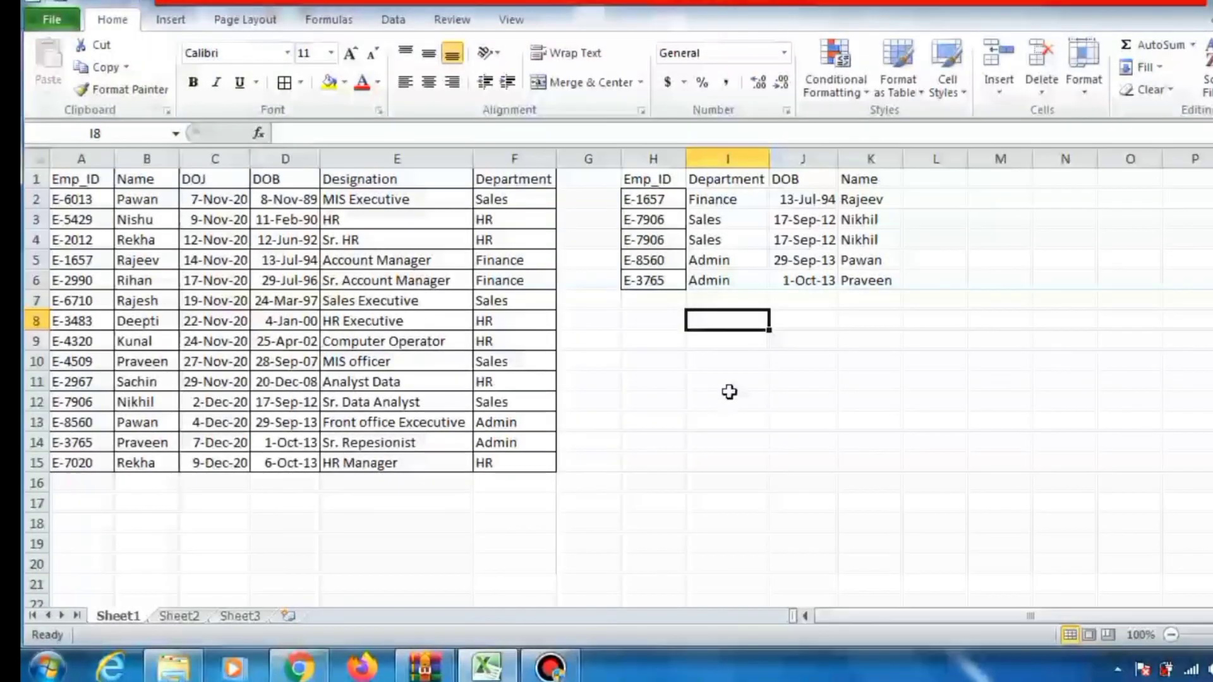
left_click(635, 379)
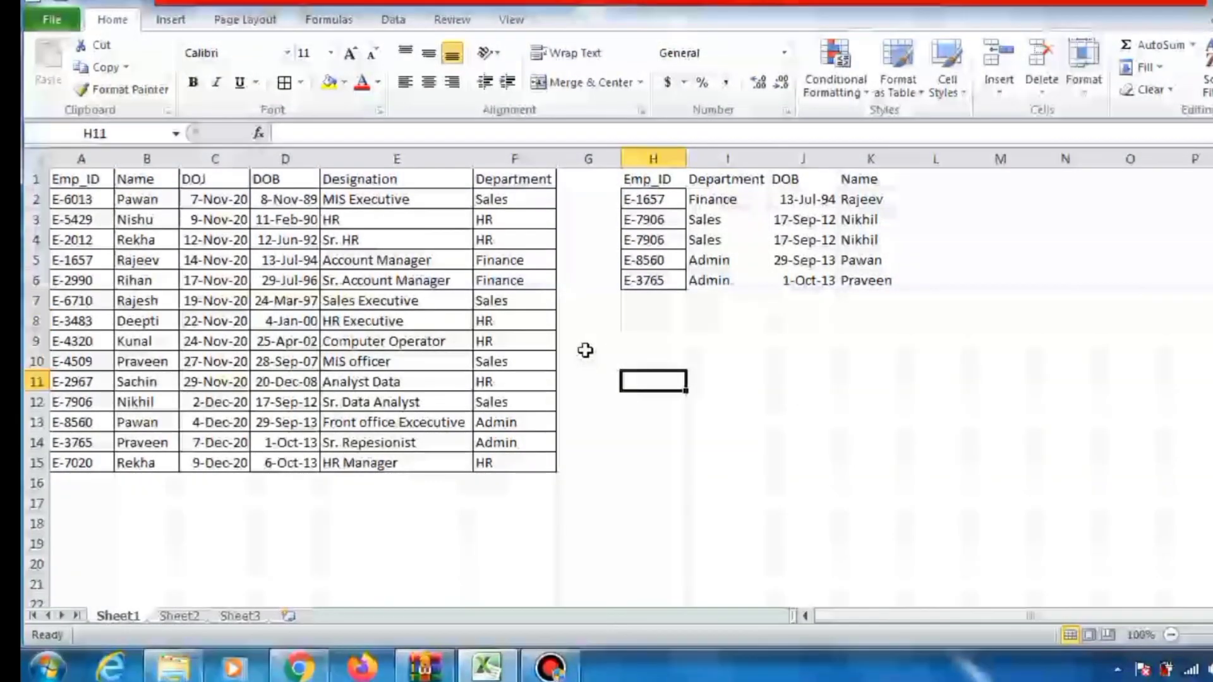
left_click(646, 323)
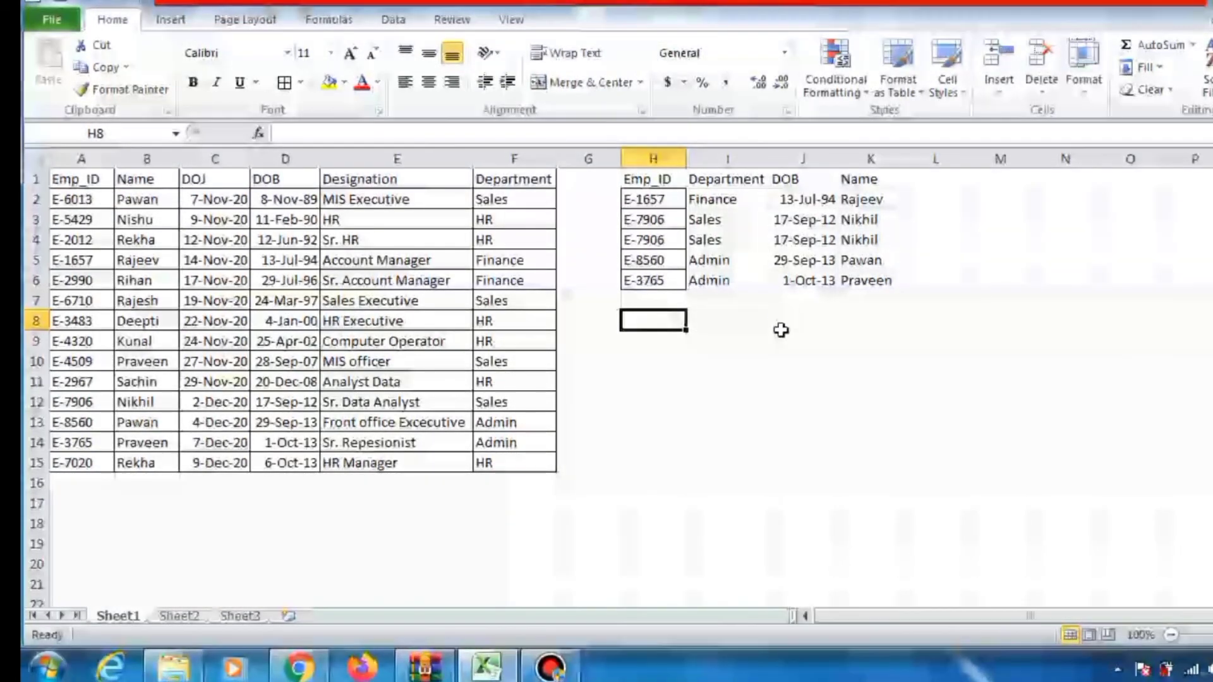
left_click(760, 369)
left_click(873, 318)
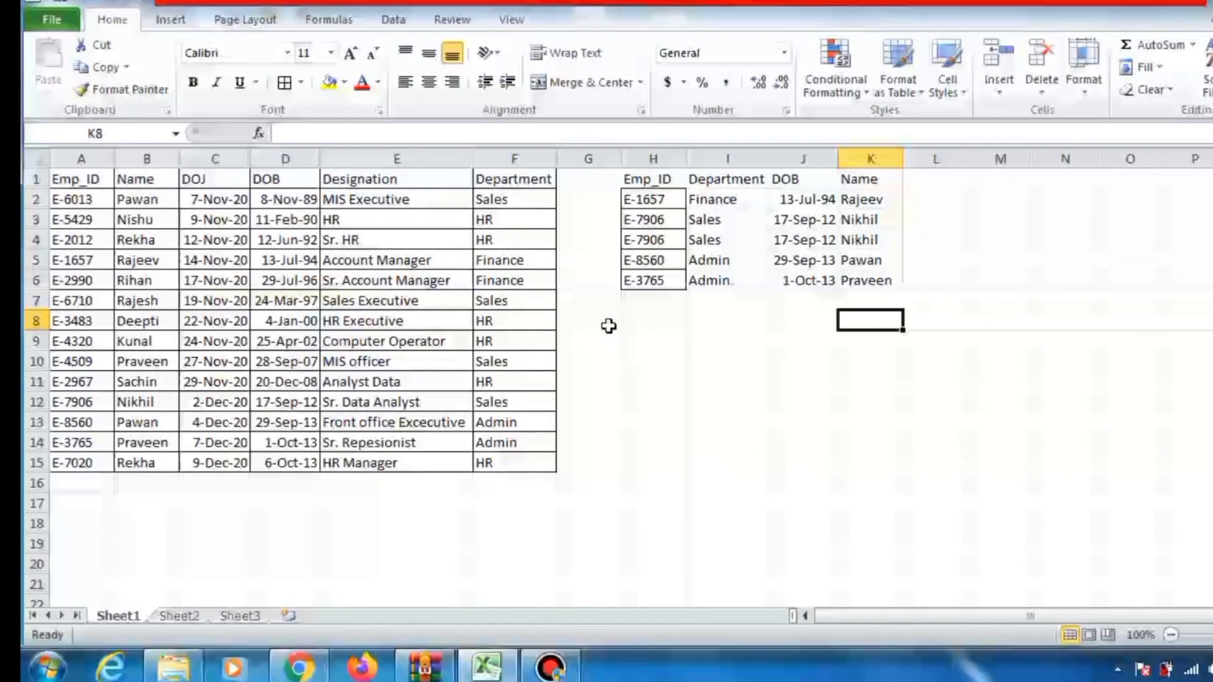
left_click(660, 319)
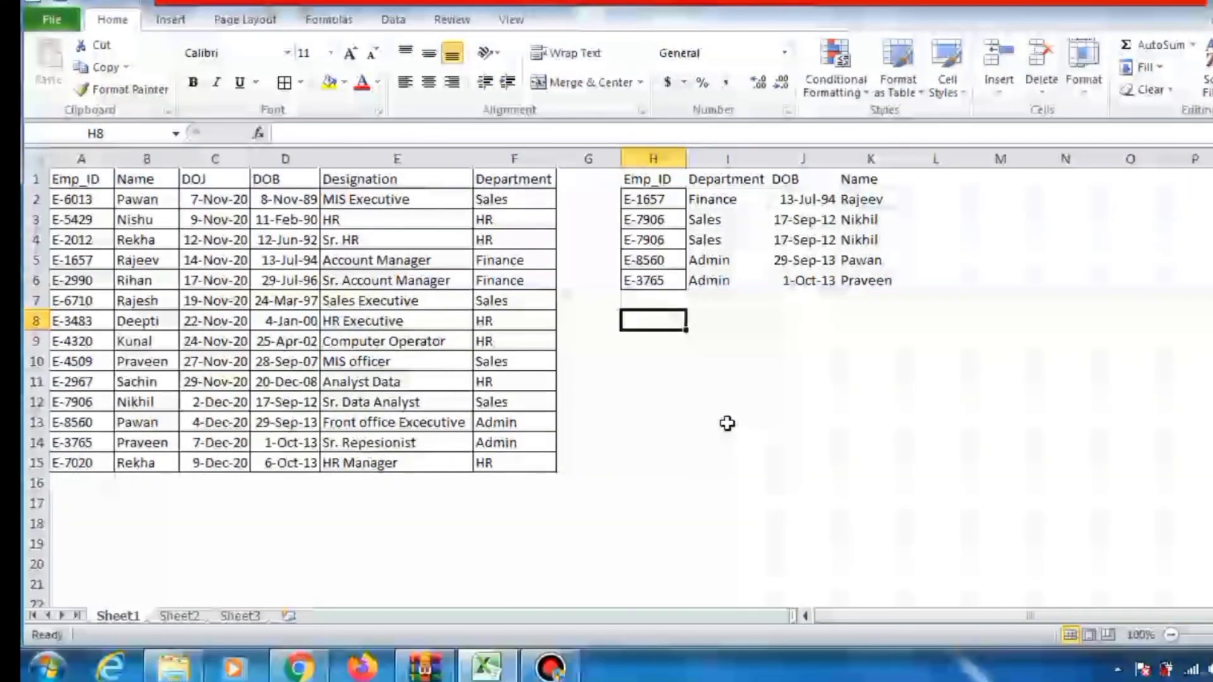
left_click(738, 407)
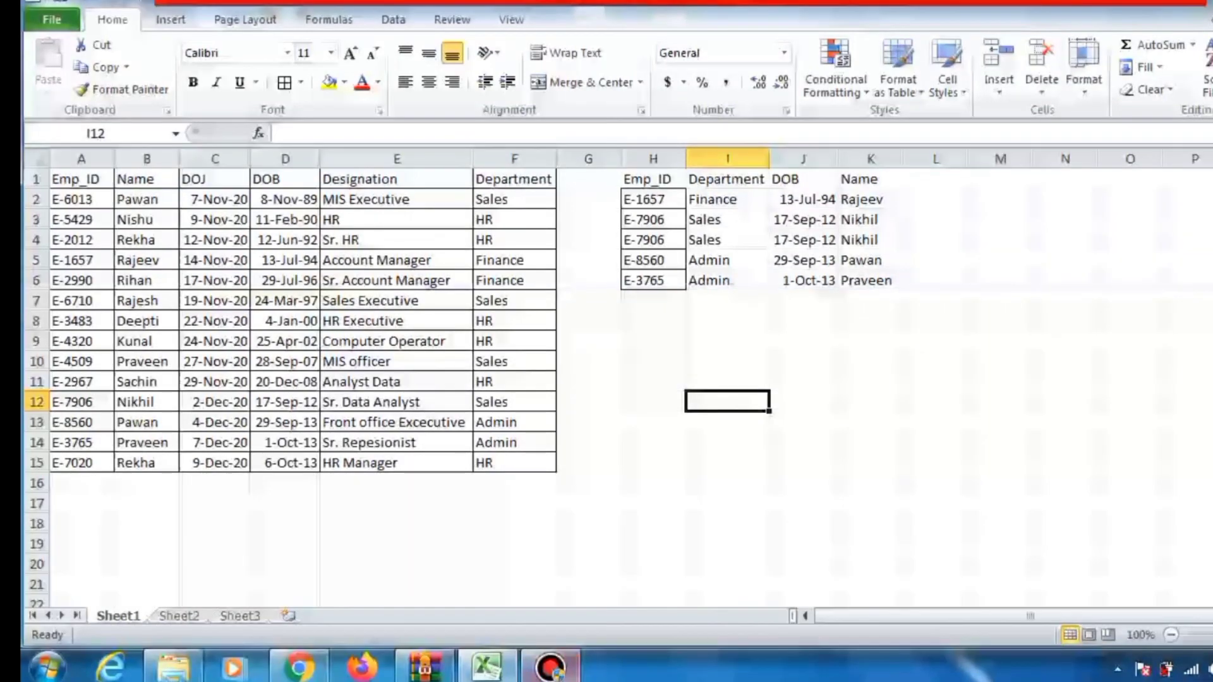
mouse_move(550, 667)
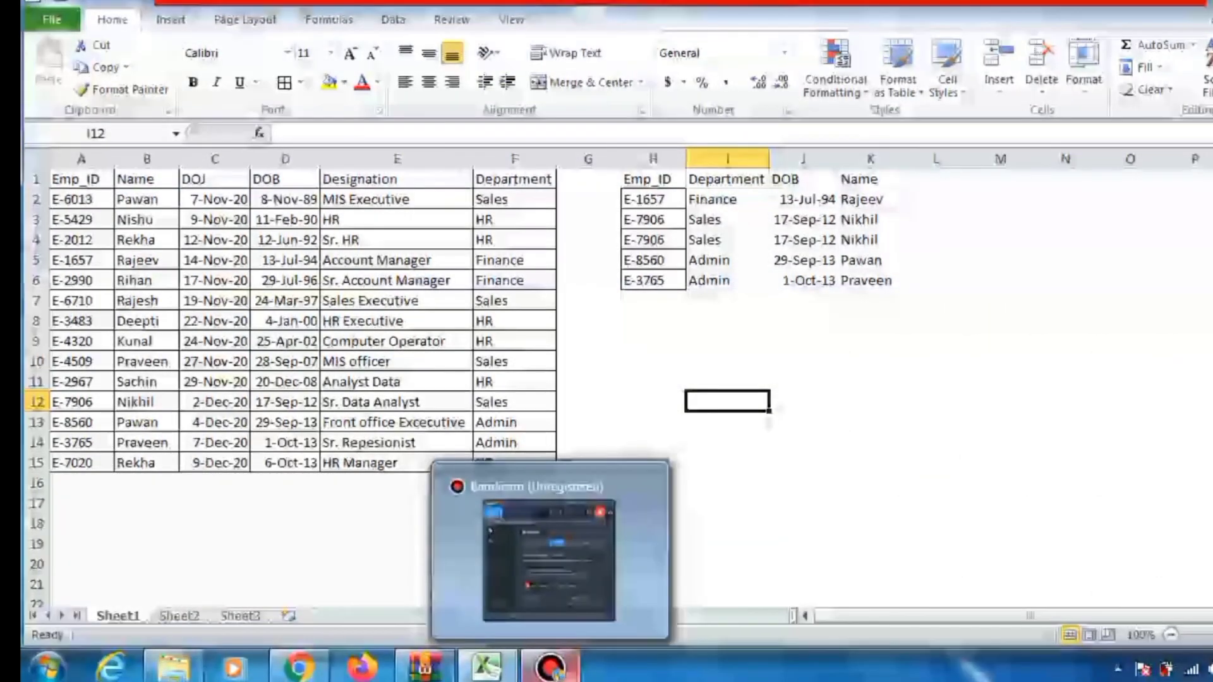